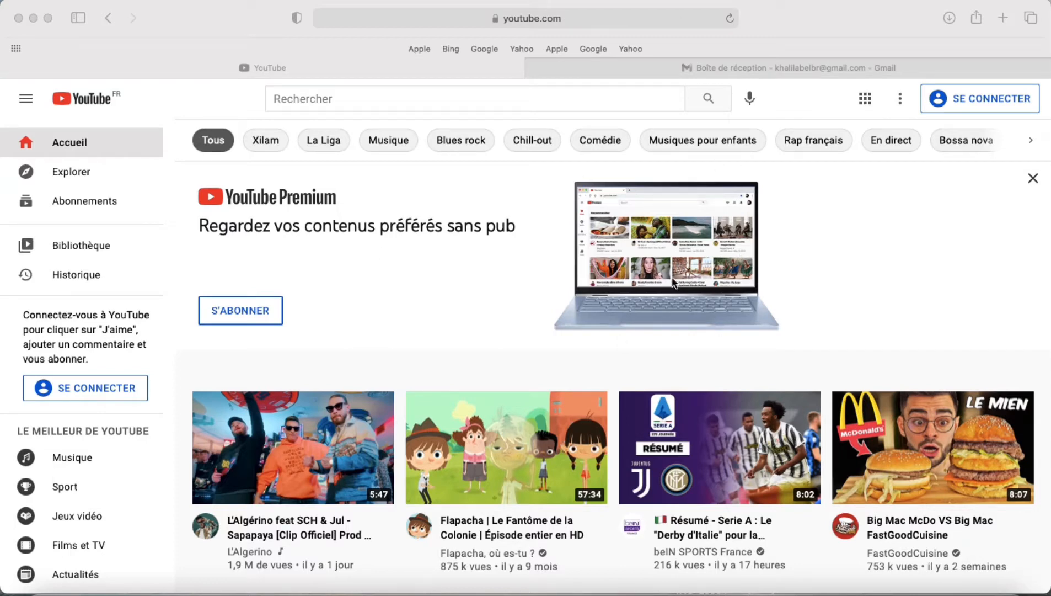
Go to the Gmail inbox tab and start adding another Google account from the account menu.
left_click(636, 66)
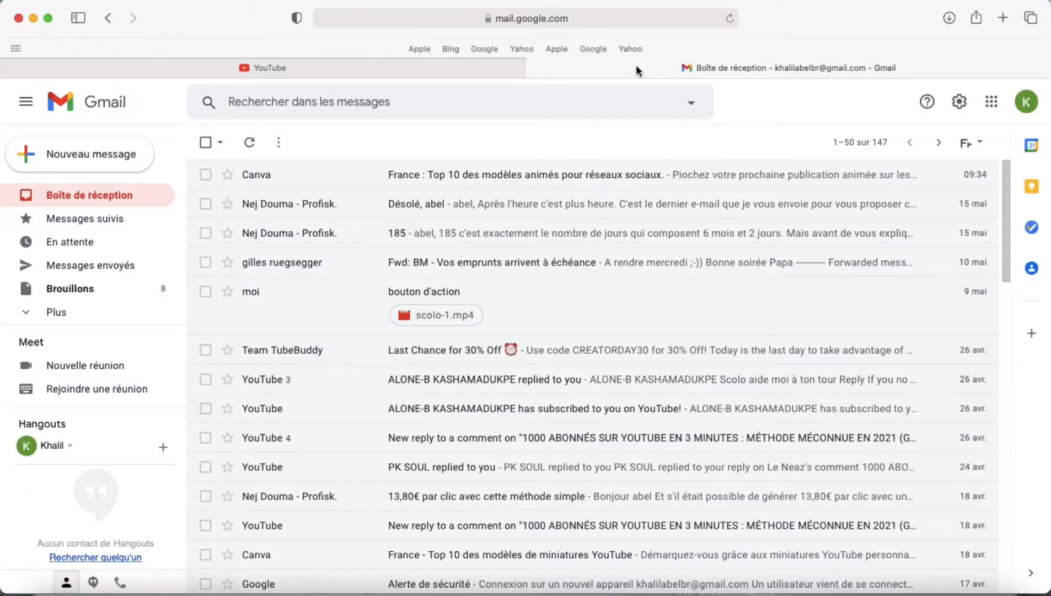
left_click(482, 72)
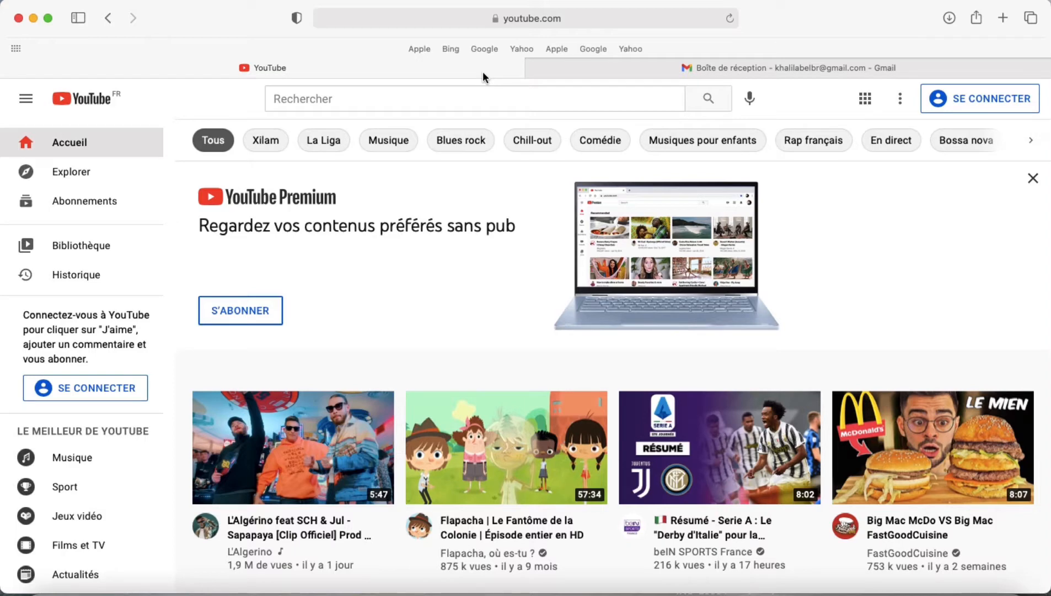
left_click(583, 73)
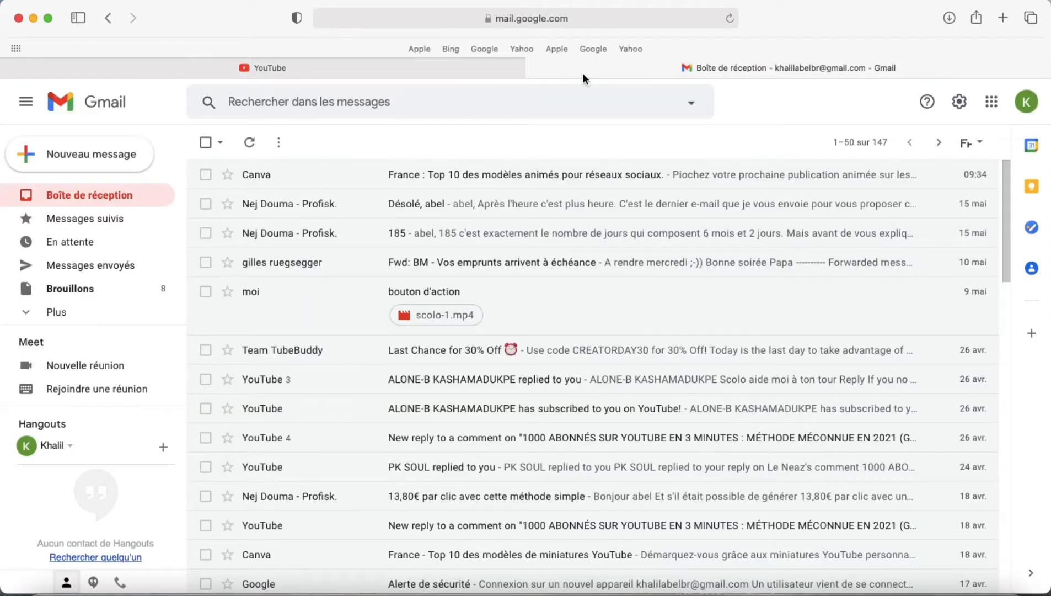
left_click(1026, 102)
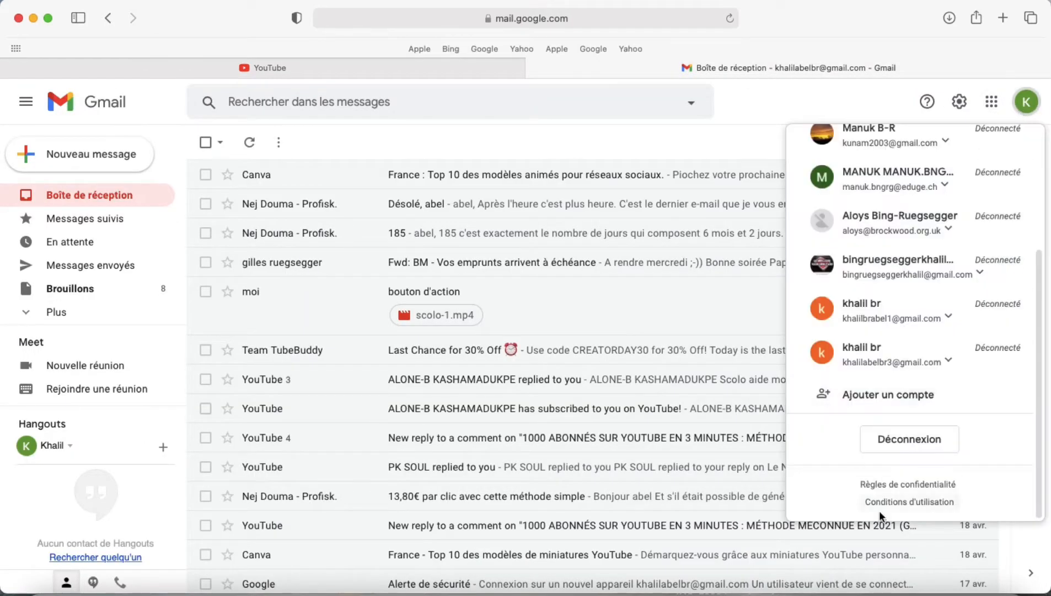
left_click(894, 399)
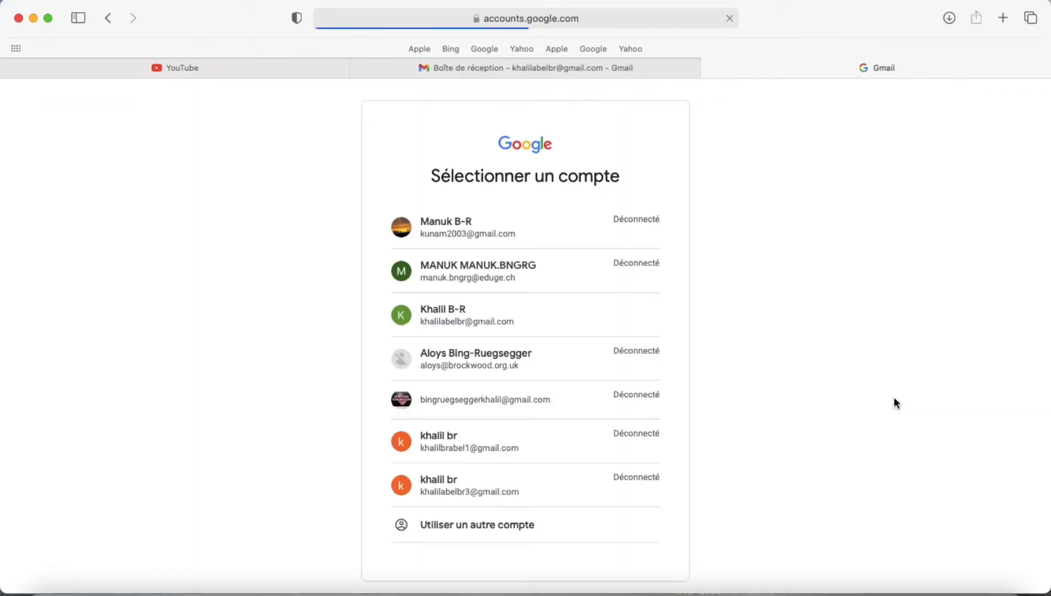
Choose to create a new Google account and enter the first name in the sign-up form.
left_click(467, 528)
left_click(445, 459)
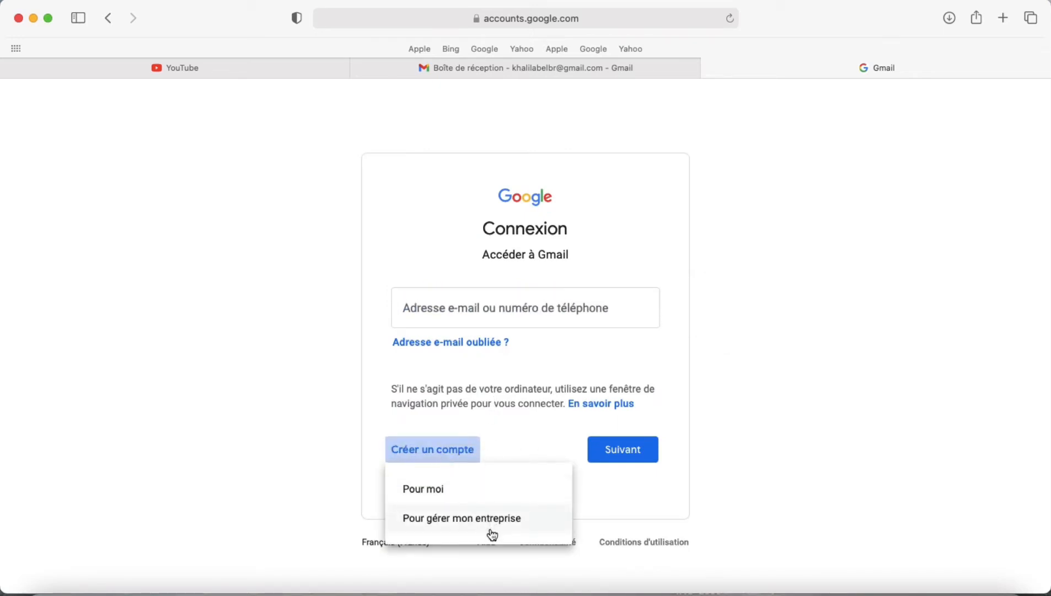
left_click(501, 501)
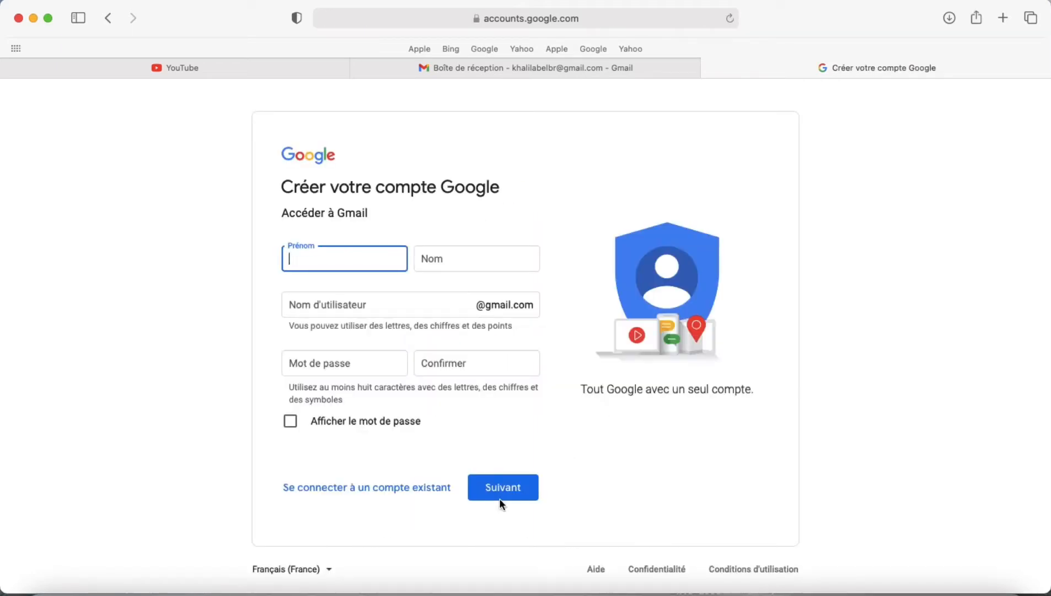
type("KHALIL")
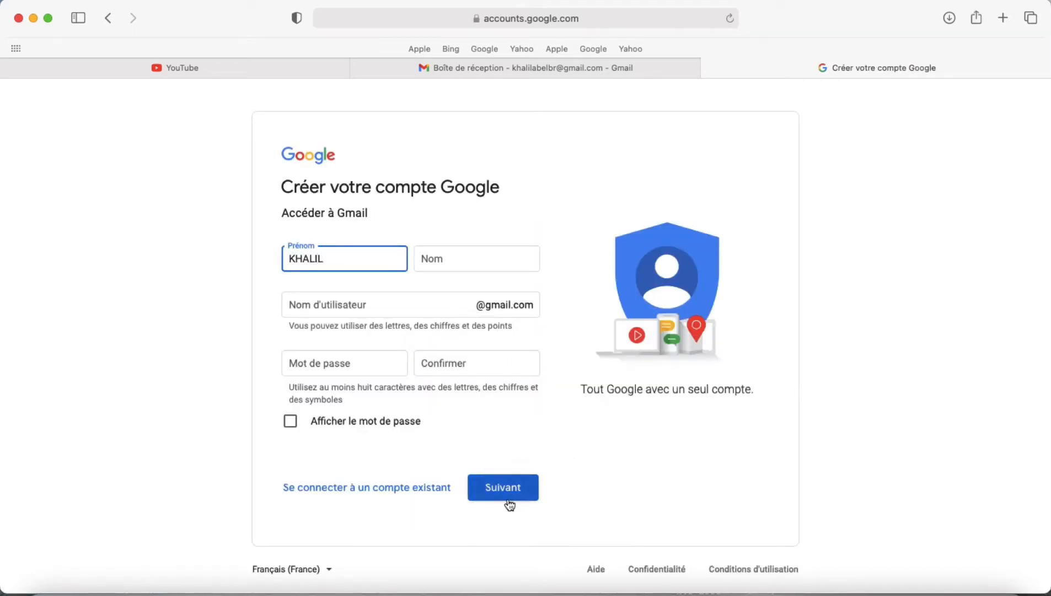
left_click(467, 259)
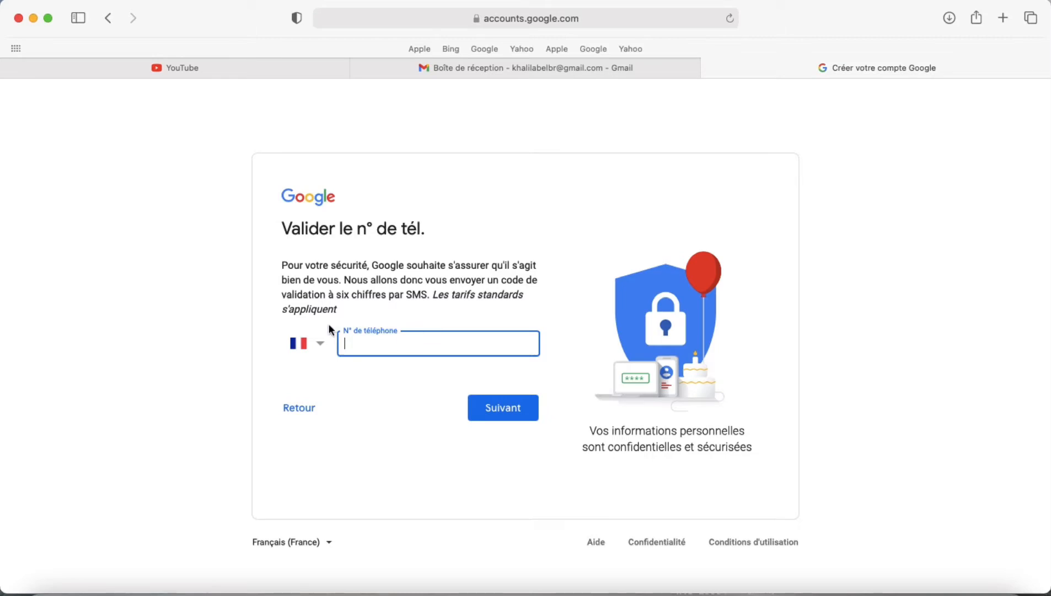
Set the phone number's country to Suisse (+41) and submit the phone number for validation.
left_click(320, 348)
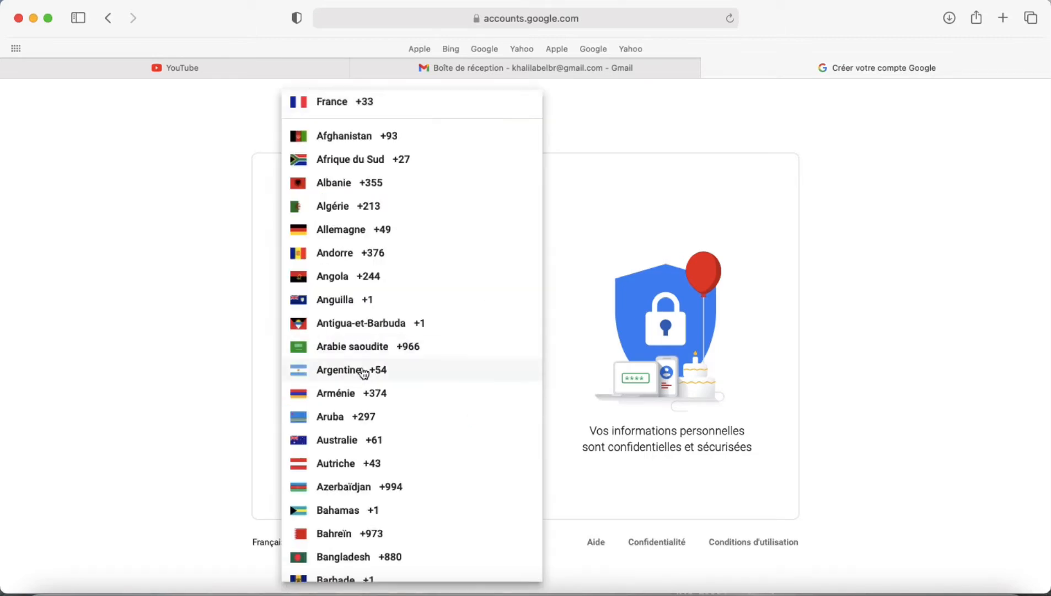
scroll(364, 370, "down", 20)
scroll(366, 378, "down", 20)
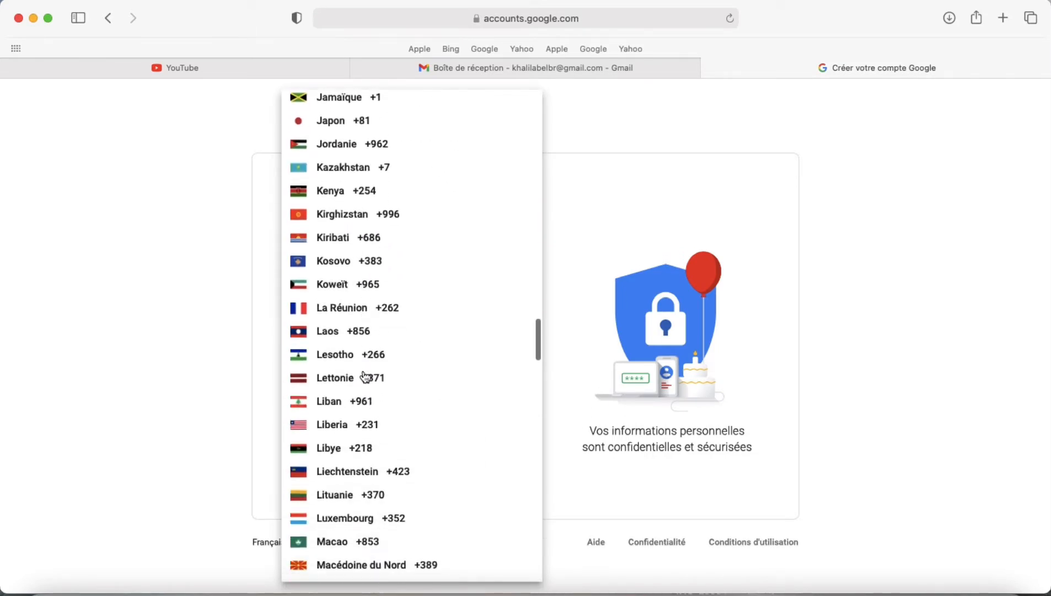
scroll(364, 366, "down", 15)
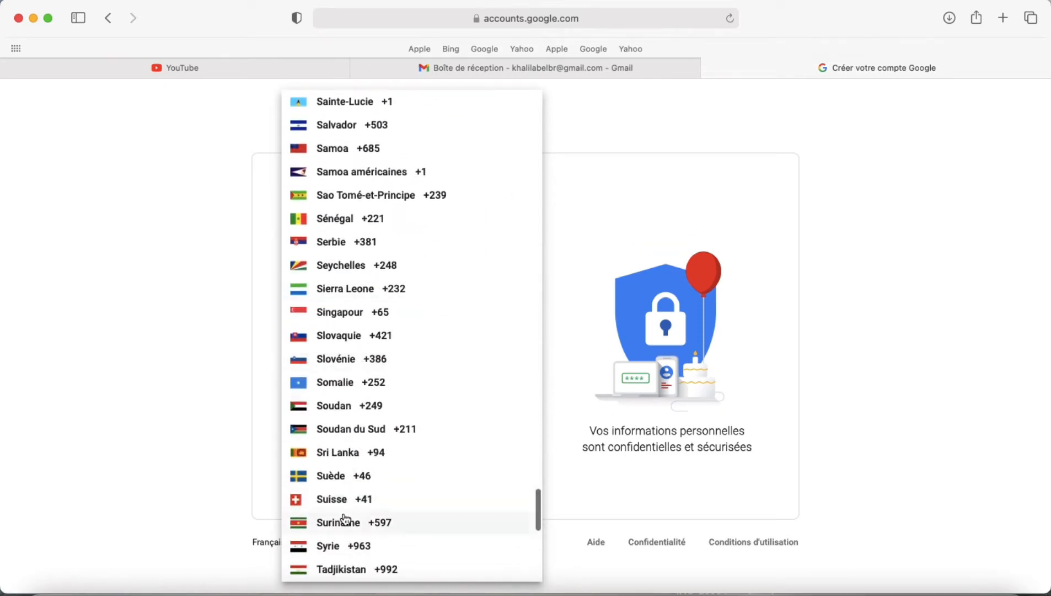
left_click(357, 500)
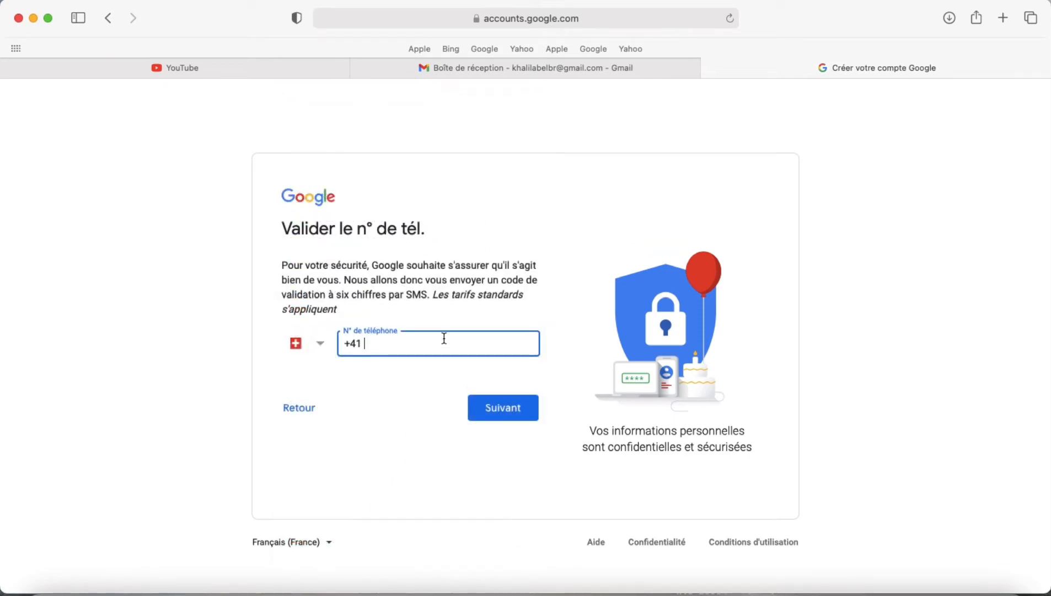
left_click(500, 409)
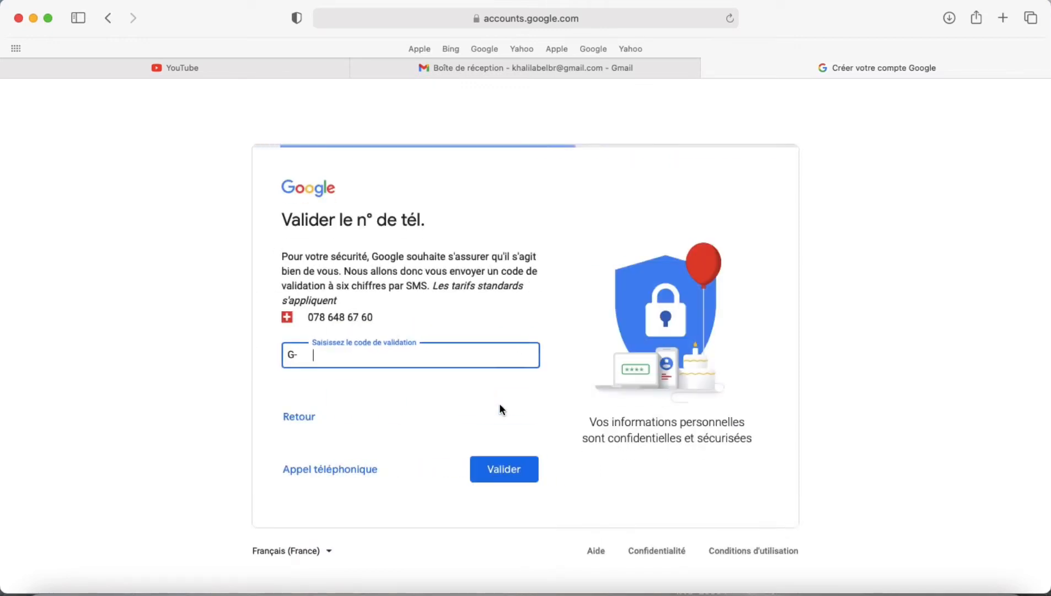
Enter the SMS verification code and validate it.
left_click(501, 458)
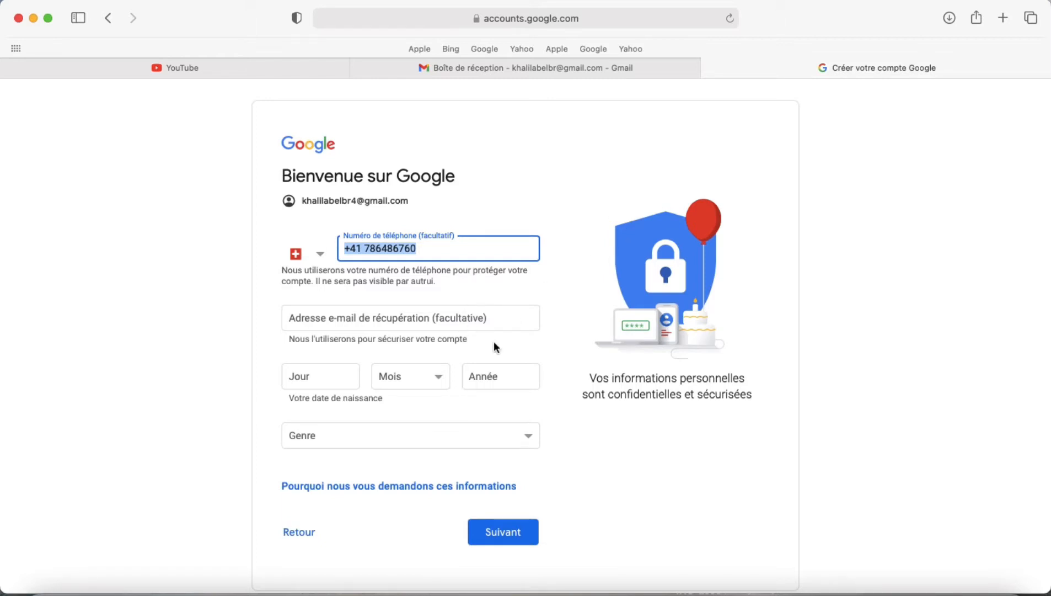
Fill in the day, month and year of the date of birth.
left_click(444, 321)
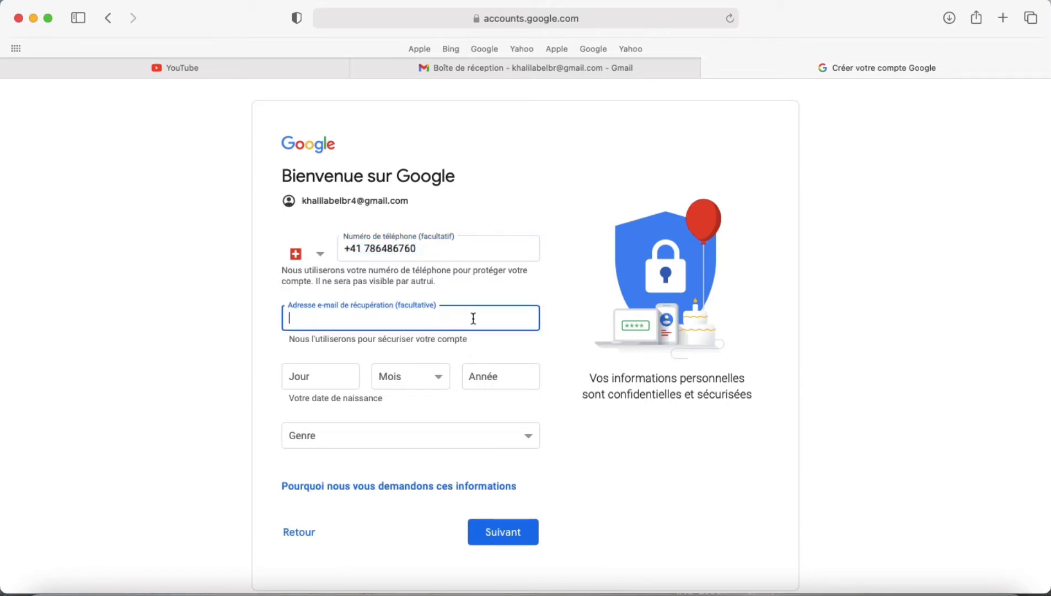
left_click(332, 377)
type("16")
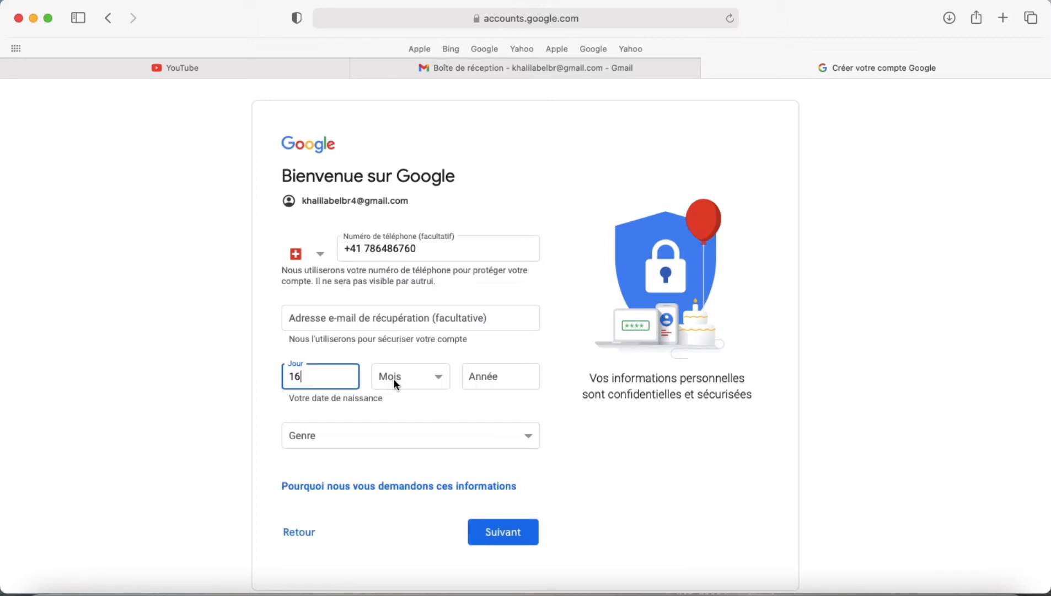
left_click(393, 379)
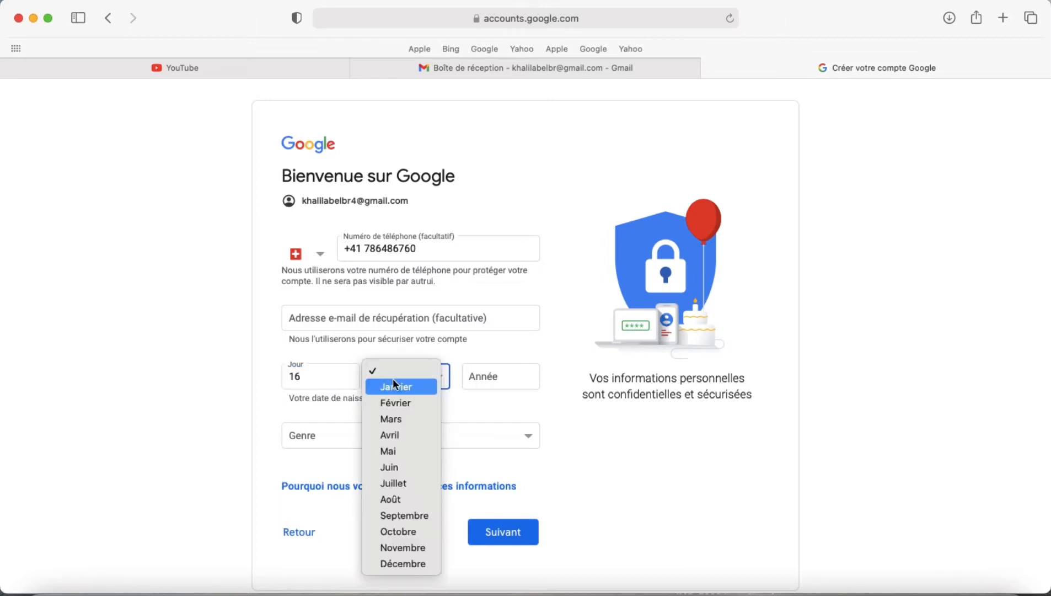
left_click(401, 497)
left_click(507, 375)
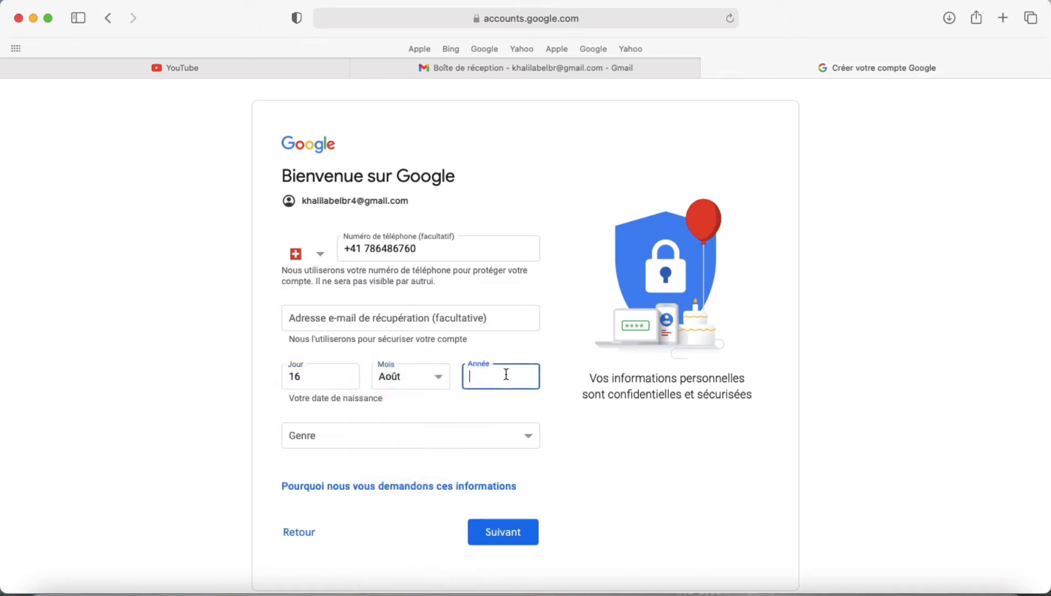
type("2000")
Set the gender to Homme and continue.
left_click(400, 446)
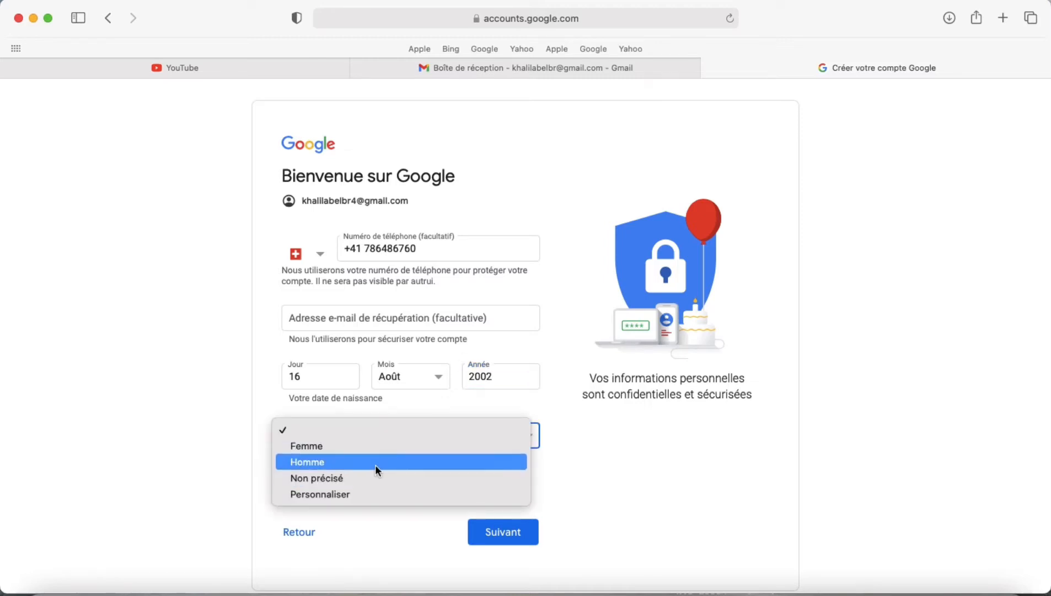
left_click(376, 464)
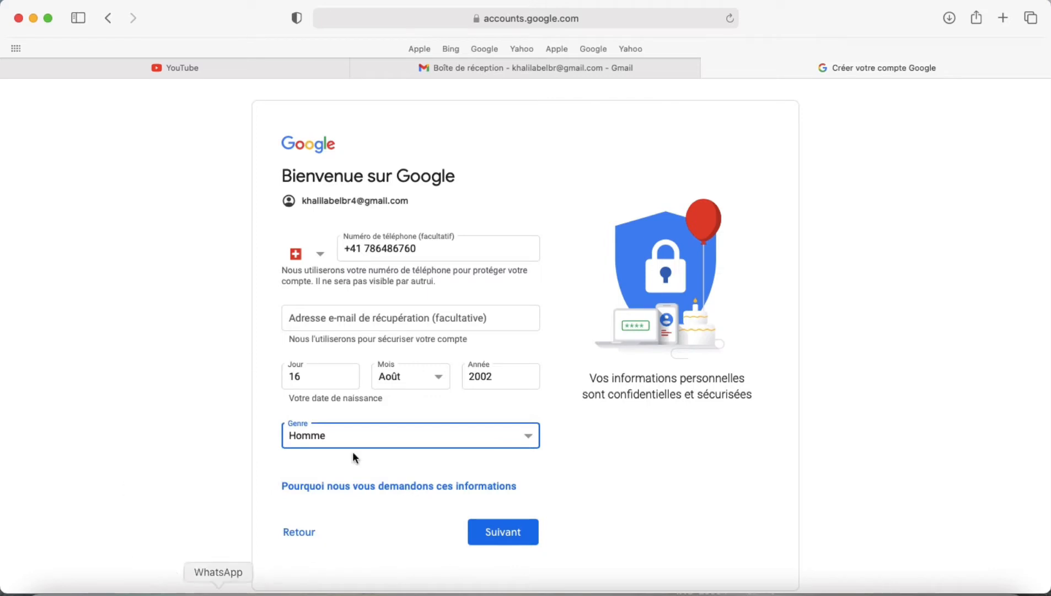
left_click(523, 530)
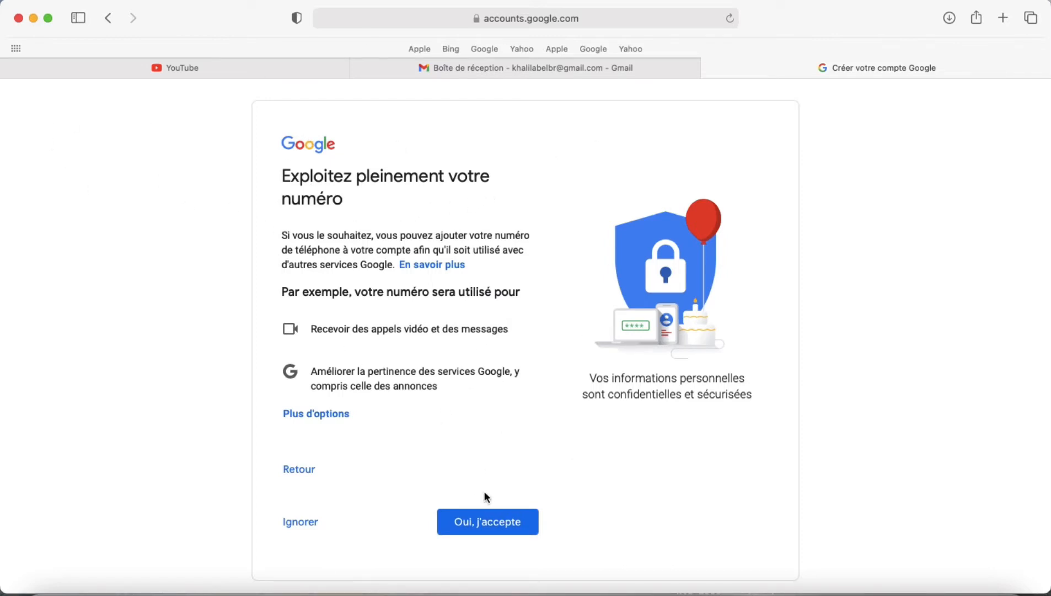
Accept using the phone number with other Google services and continue with manual personalization.
left_click(464, 521)
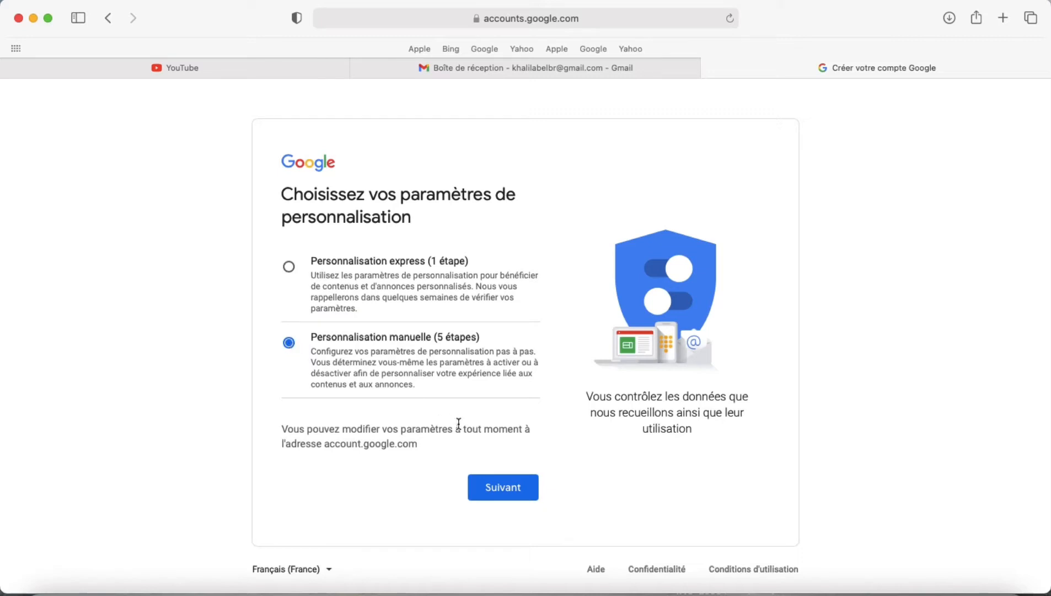
left_click(481, 495)
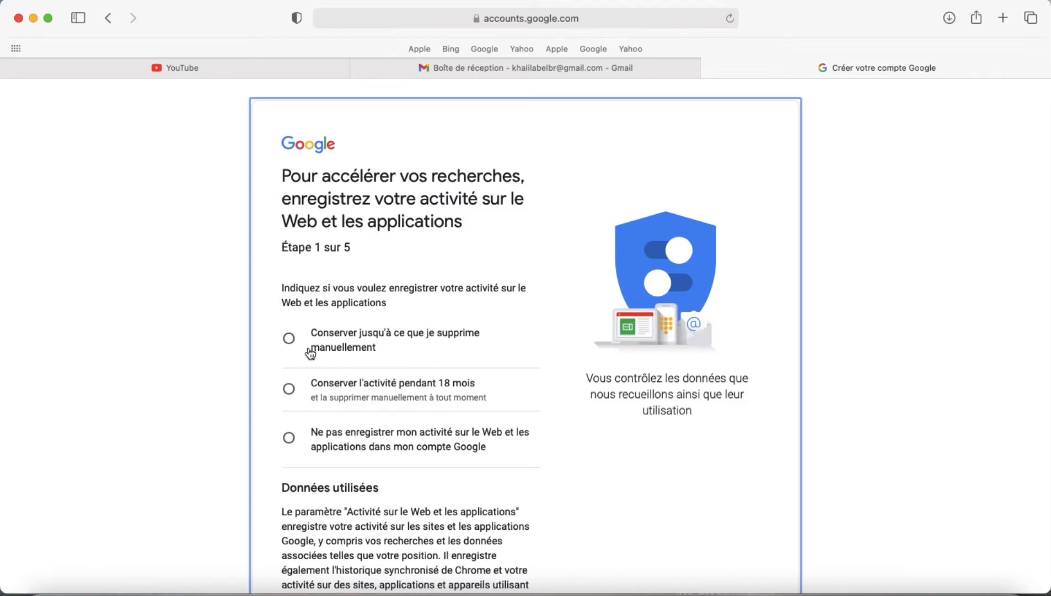
Choose to keep Web and app activity until manually deleted and continue.
left_click(289, 340)
scroll(364, 379, "down", 10)
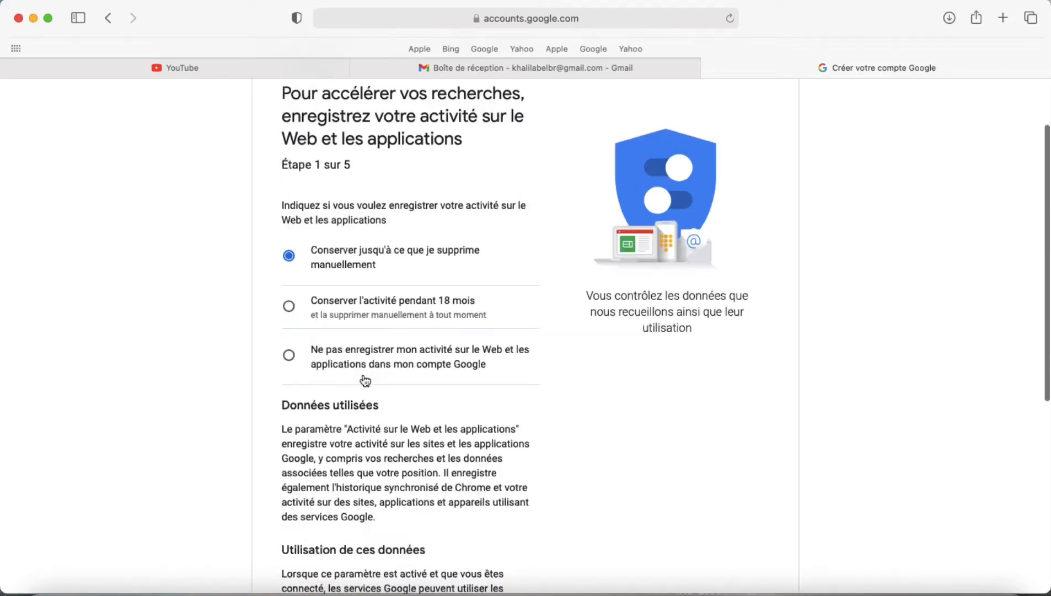
left_click(477, 486)
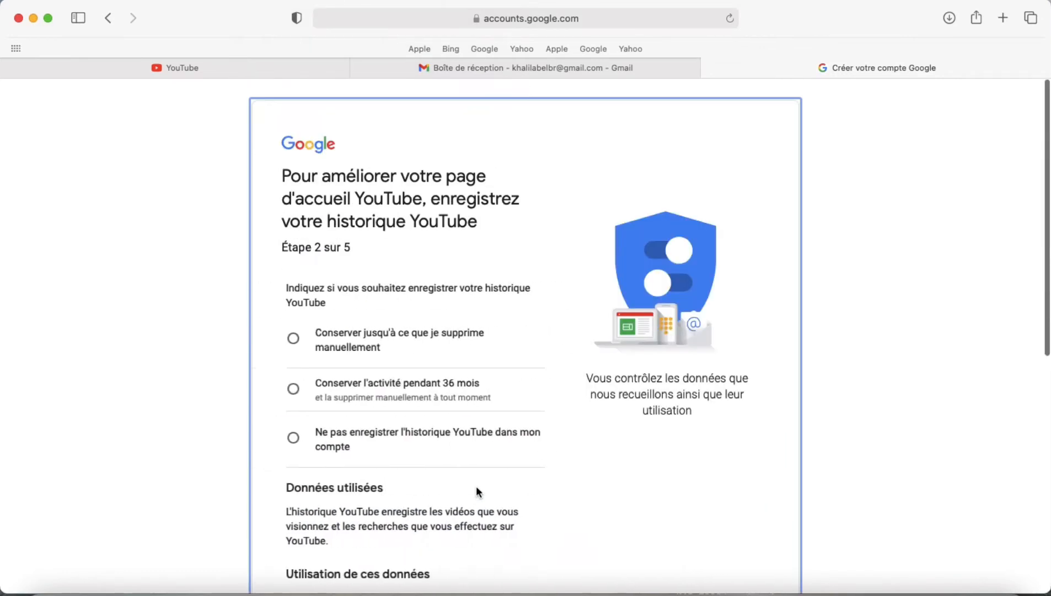
Choose to keep YouTube history until manually deleted and continue.
left_click(291, 340)
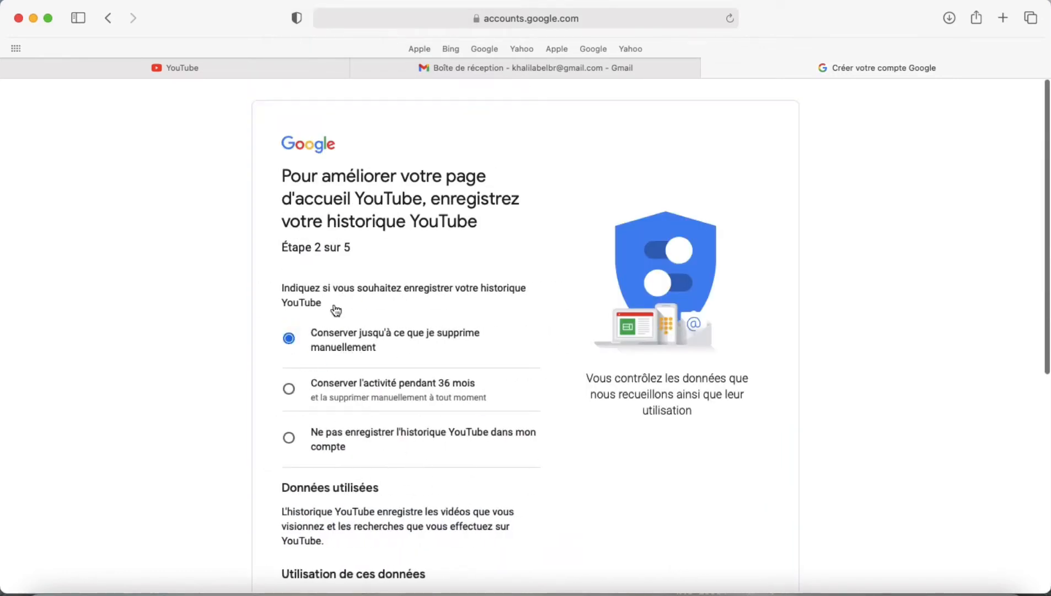
scroll(451, 481, "down", 5)
scroll(452, 483, "down", 5)
left_click(457, 482)
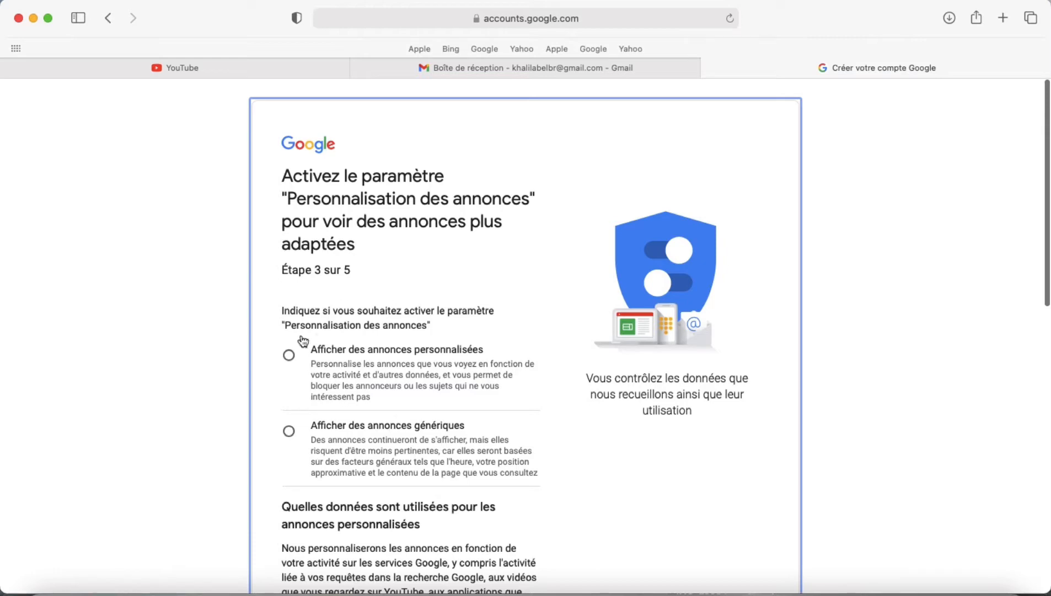
Choose to show personalized ads and continue.
left_click(288, 362)
scroll(406, 460, "down", 10)
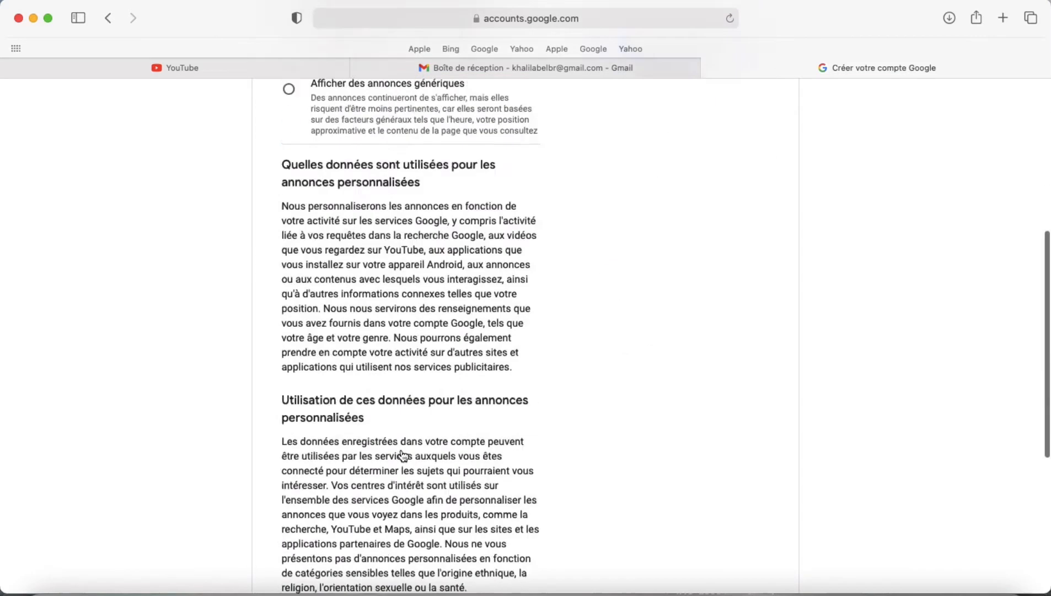
left_click(452, 483)
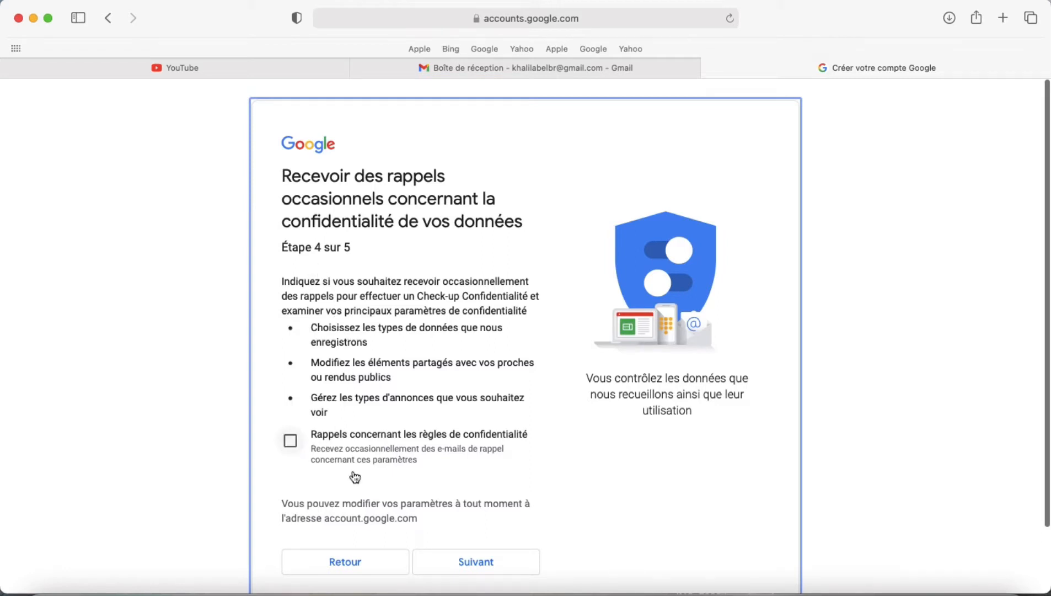
Enable privacy reminder e-mails and continue.
left_click(291, 441)
left_click(440, 558)
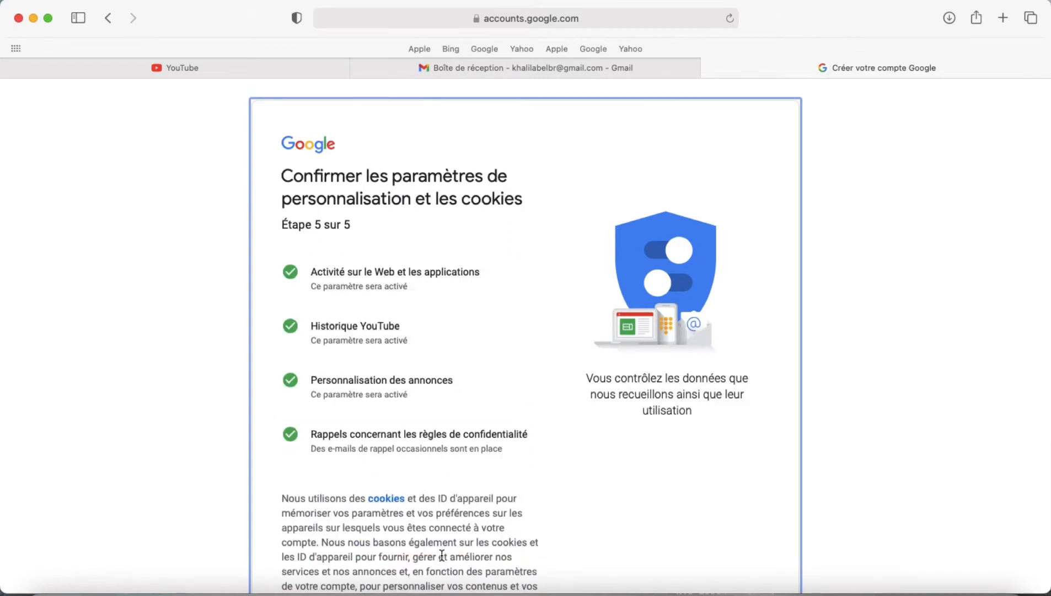
Confirm the personalization settings and accept Google's terms of use.
scroll(417, 170, "down", 5)
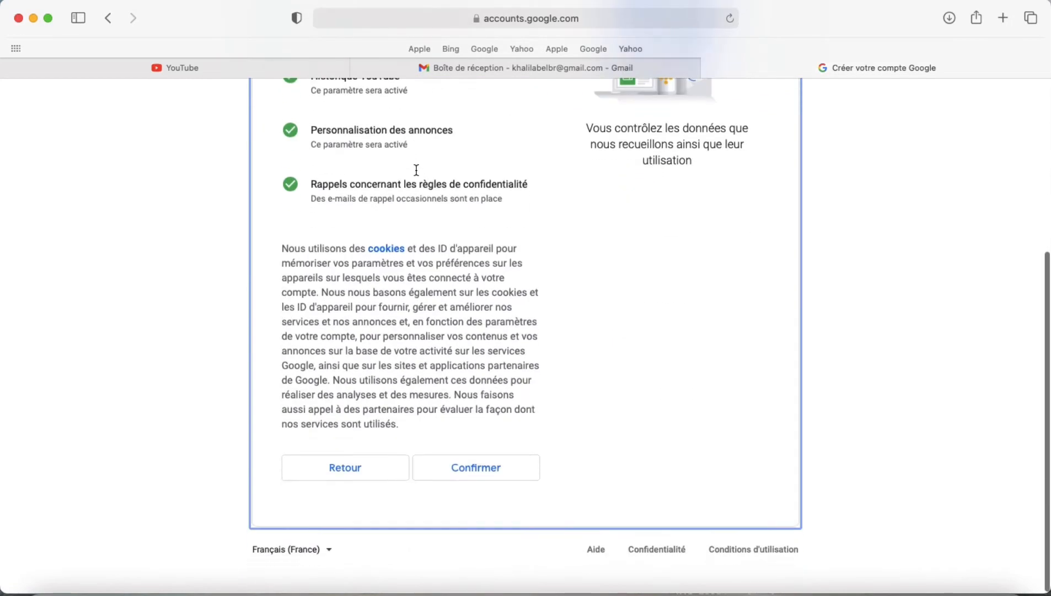
left_click(454, 476)
scroll(455, 477, "down", 3)
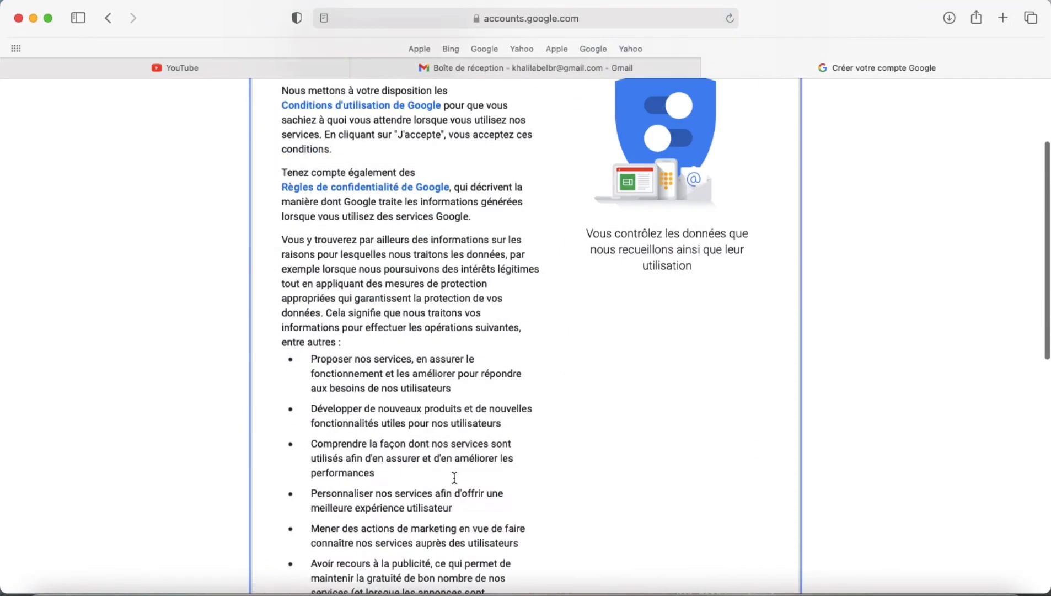
scroll(455, 478, "down", 5)
left_click(513, 498)
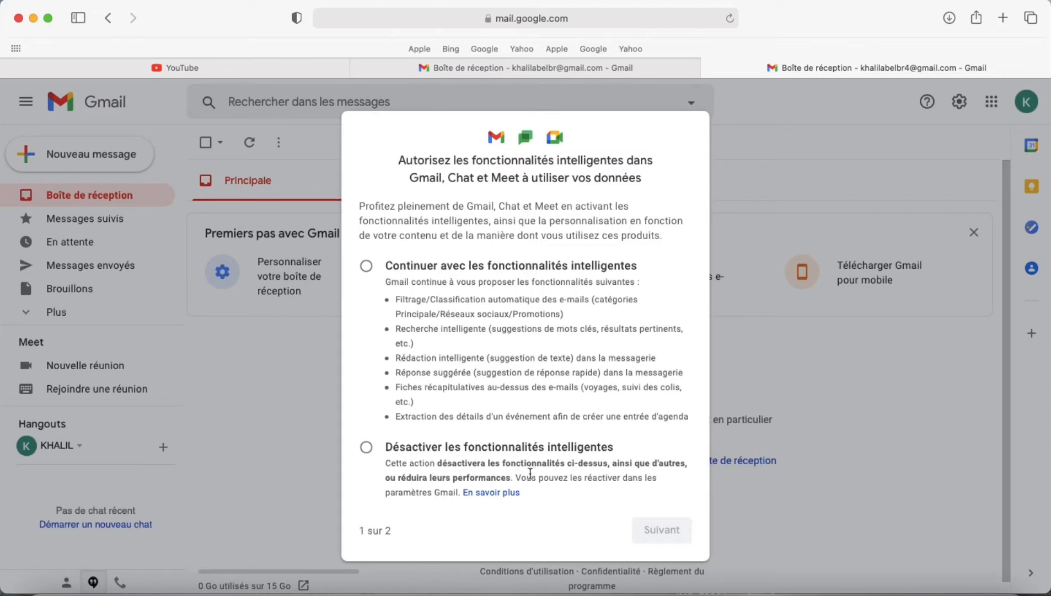
Keep the smart features enabled for Gmail, Chat and Meet and continue.
left_click(366, 266)
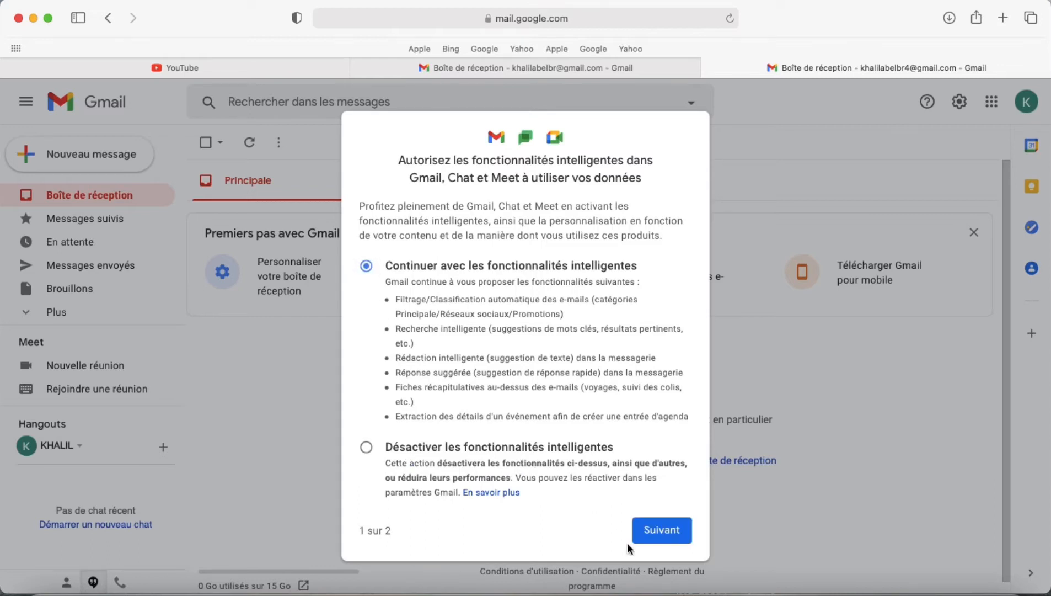
left_click(662, 530)
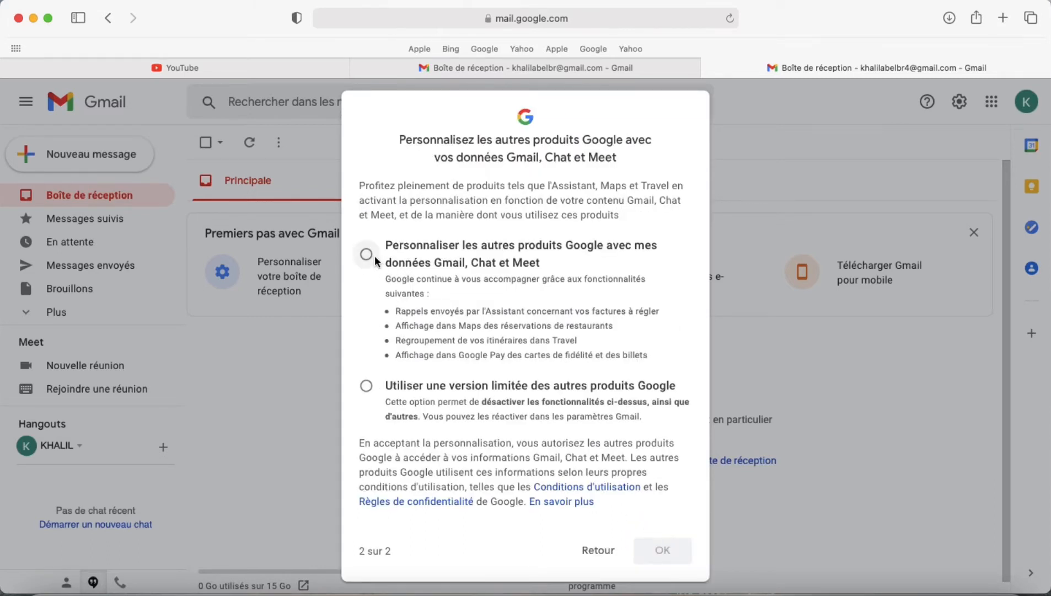
Choose to personalize other Google products with Gmail, Chat and Meet data, confirm, and refresh Gmail.
left_click(369, 255)
left_click(676, 550)
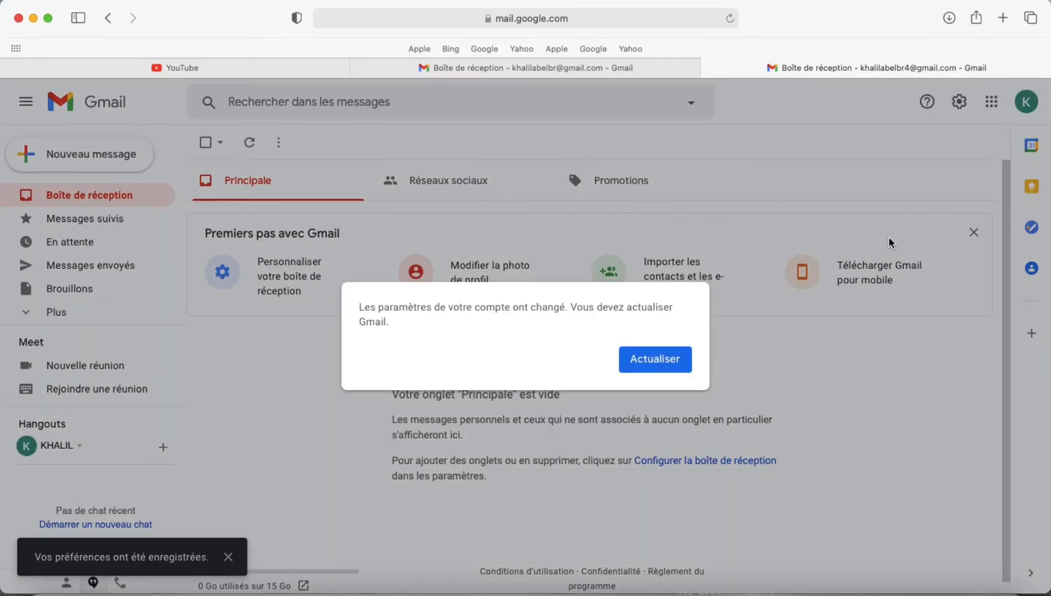
left_click(672, 359)
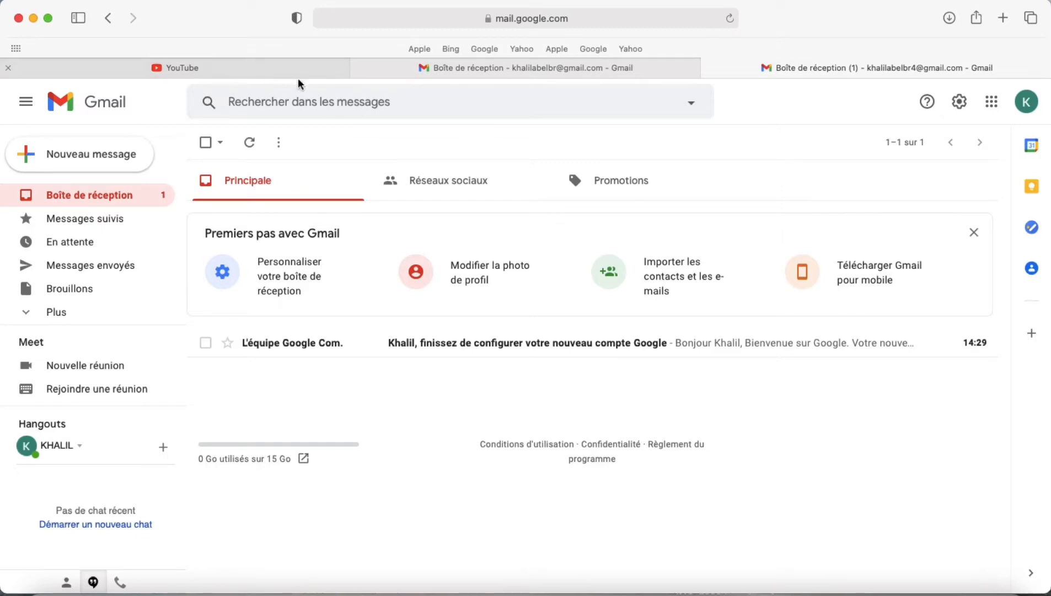
Close the older Gmail inbox tab and sign in on the YouTube tab.
left_click(359, 67)
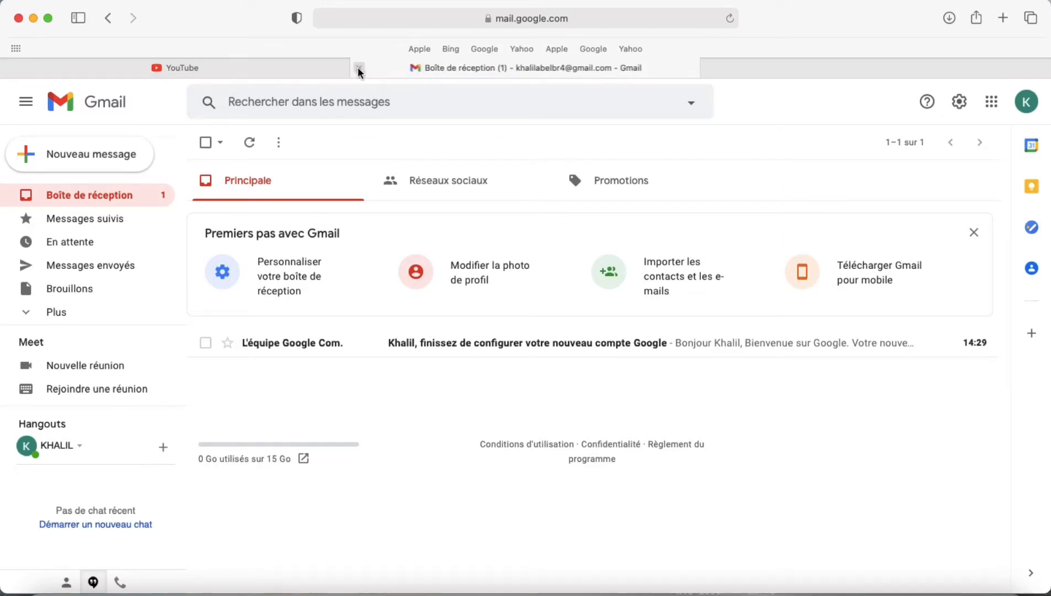
left_click(389, 66)
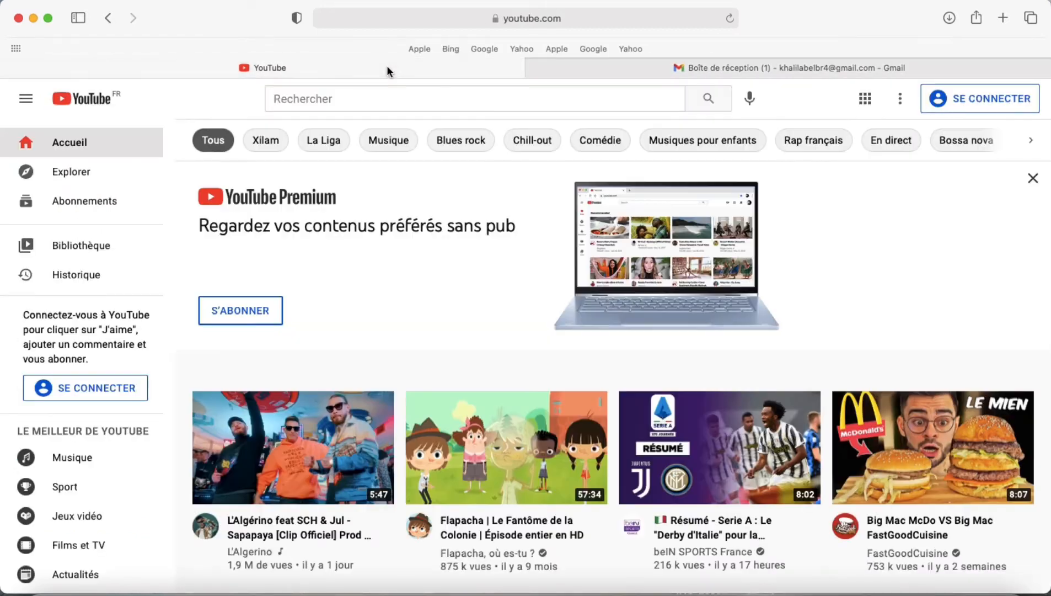
left_click(981, 104)
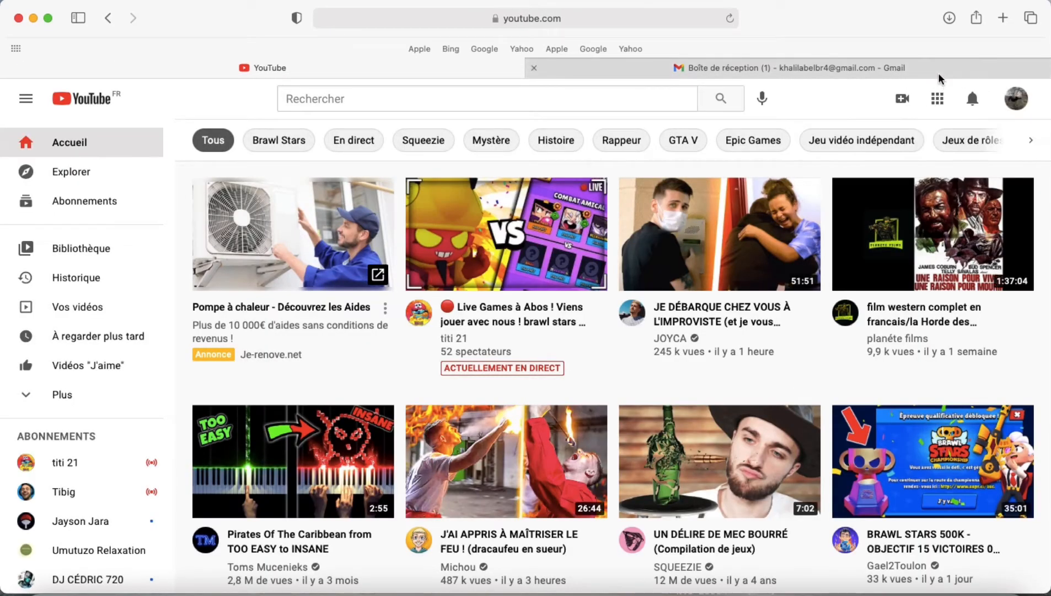
left_click(939, 70)
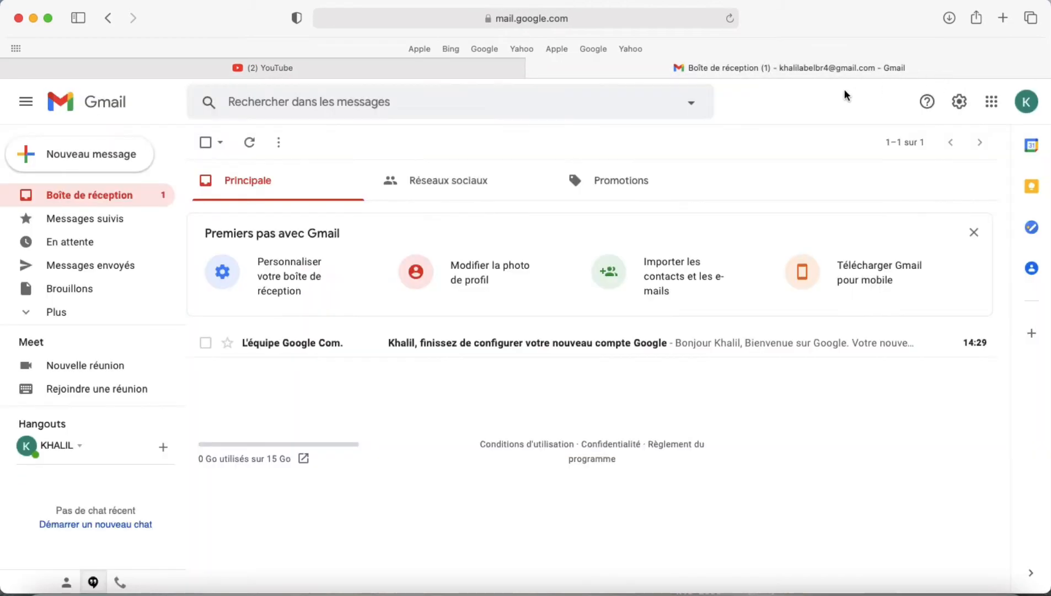
left_click(384, 67)
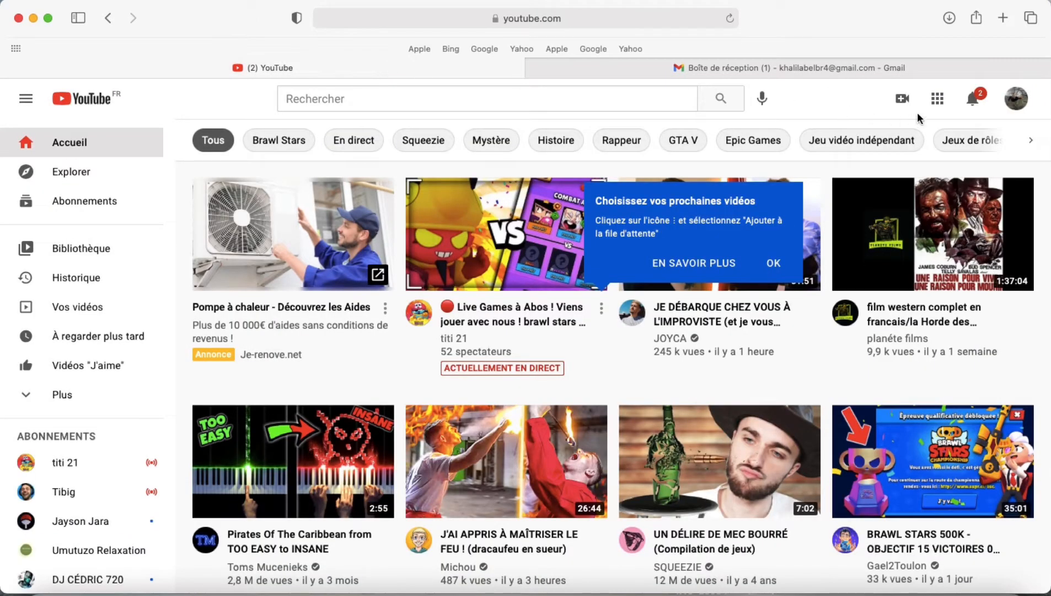
Switch the YouTube account to the newly created Google account.
left_click(1016, 100)
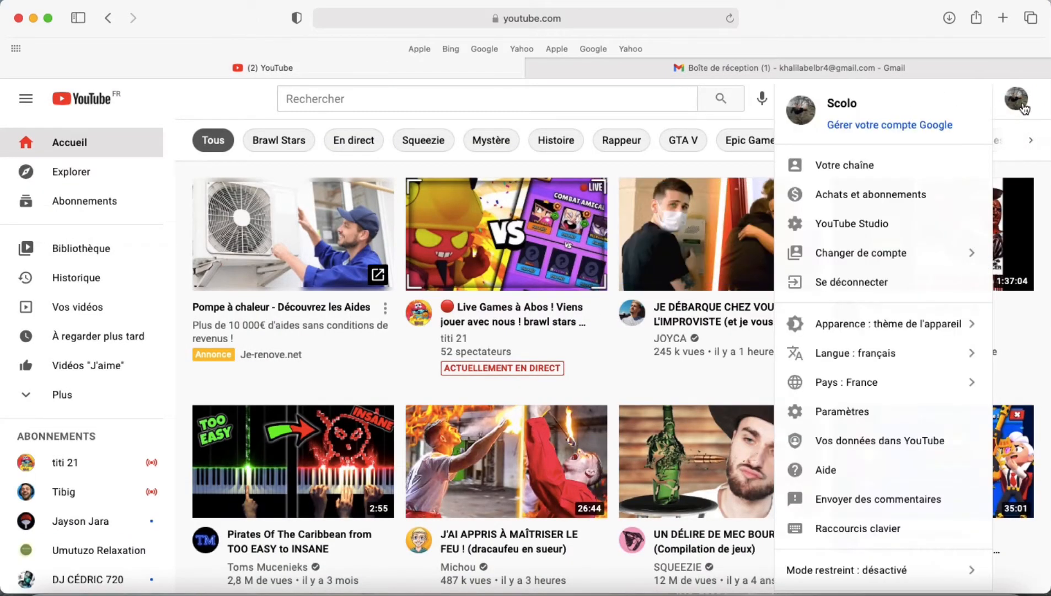
left_click(904, 261)
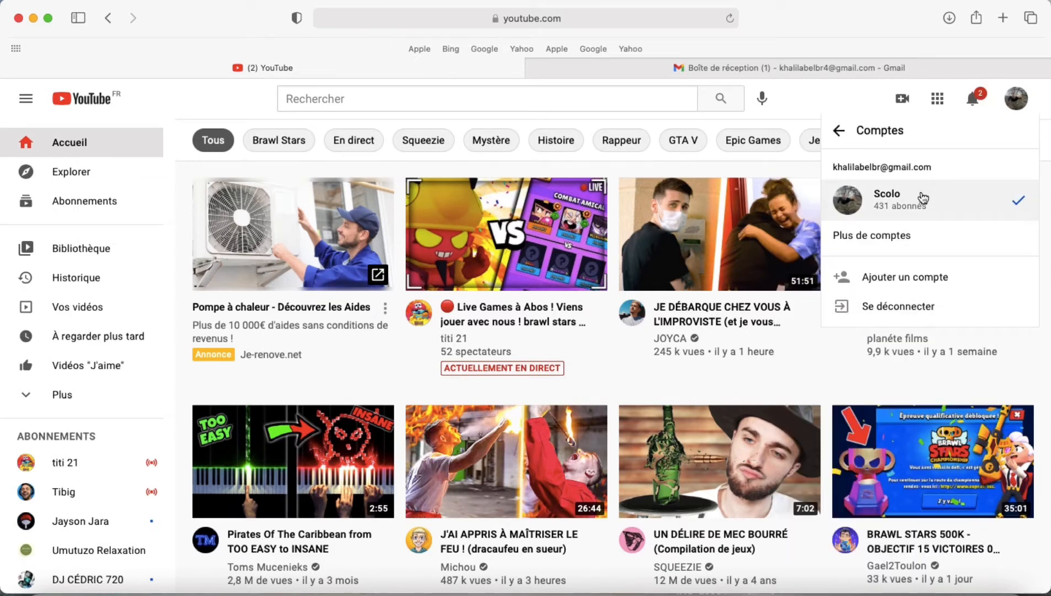
left_click(928, 277)
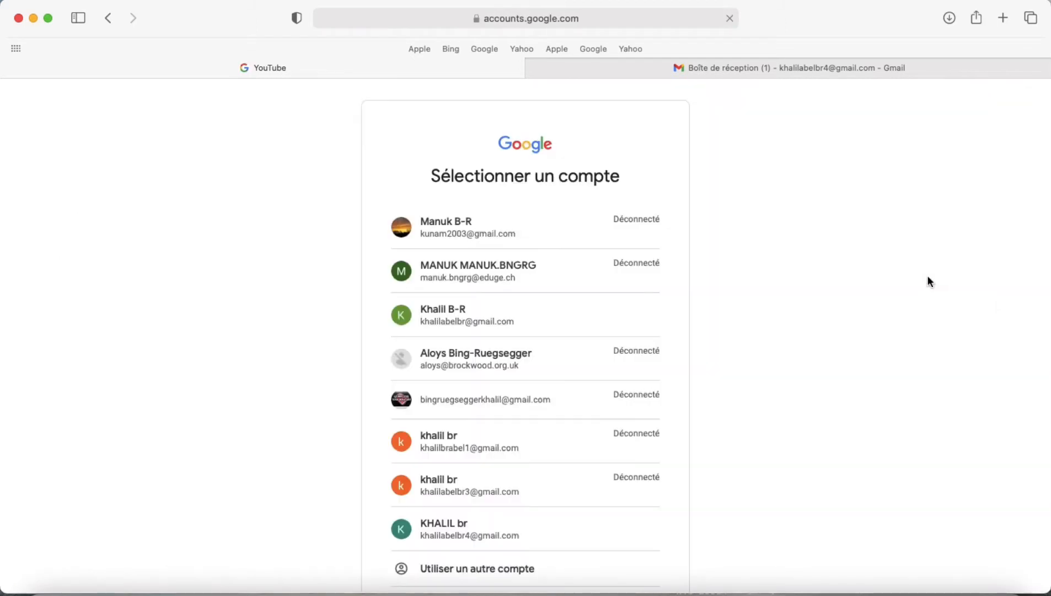
scroll(565, 403, "down", 3)
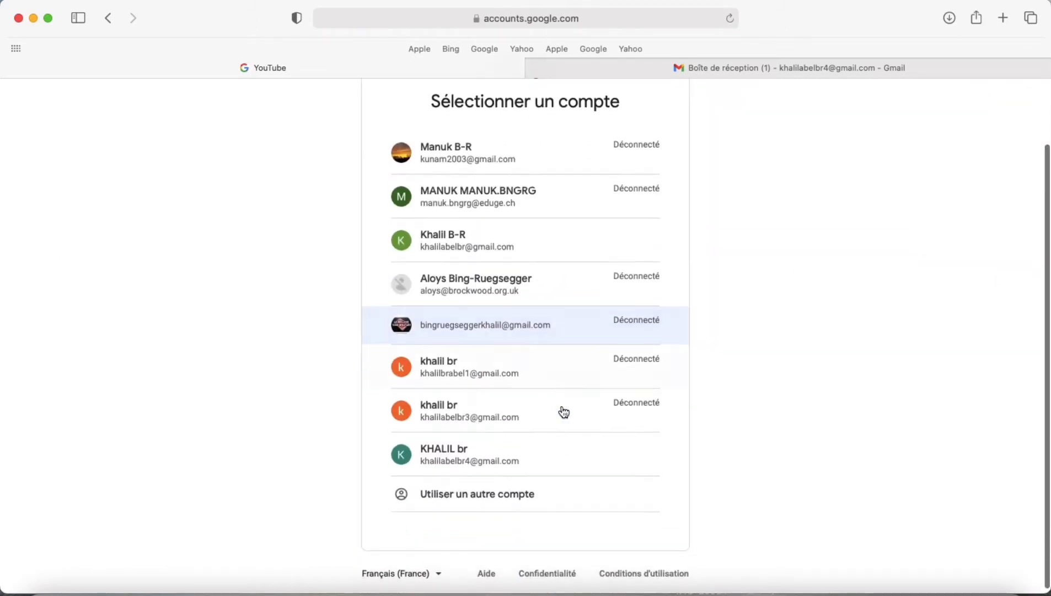
left_click(555, 456)
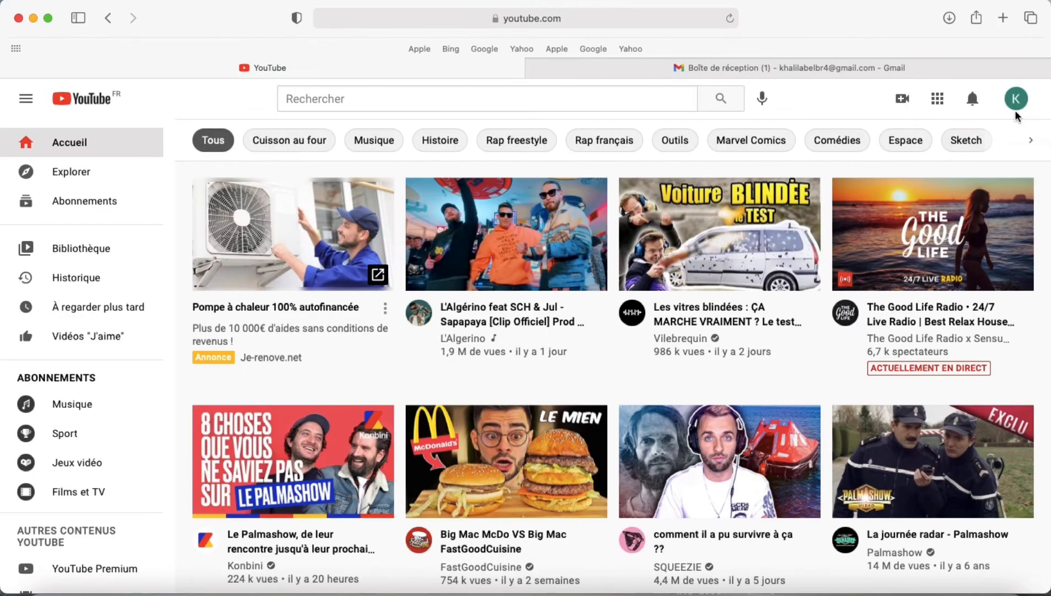
Start creating a YouTube channel from the account menu.
left_click(1018, 103)
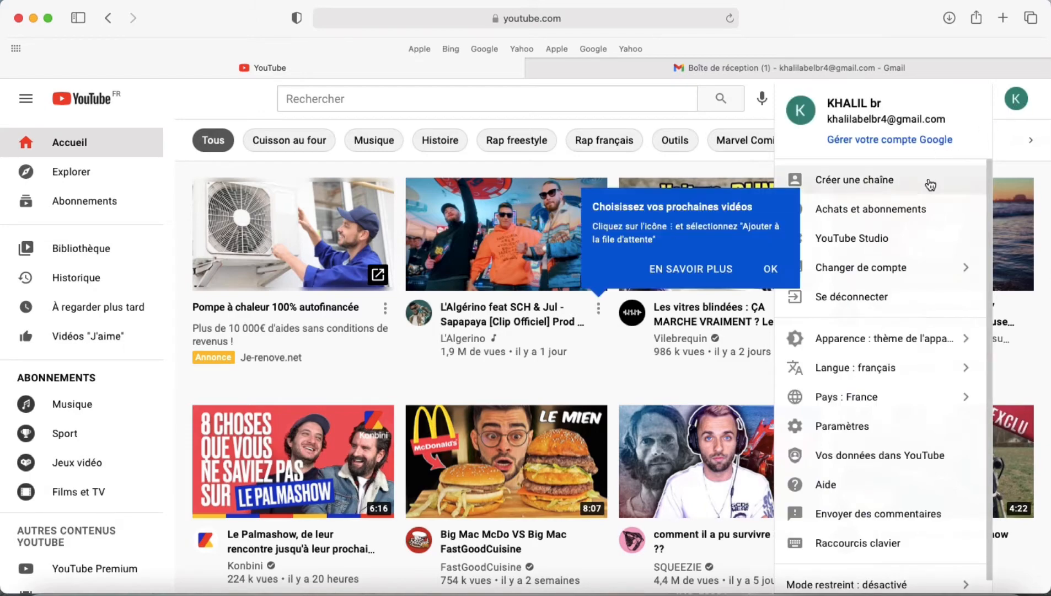
left_click(931, 182)
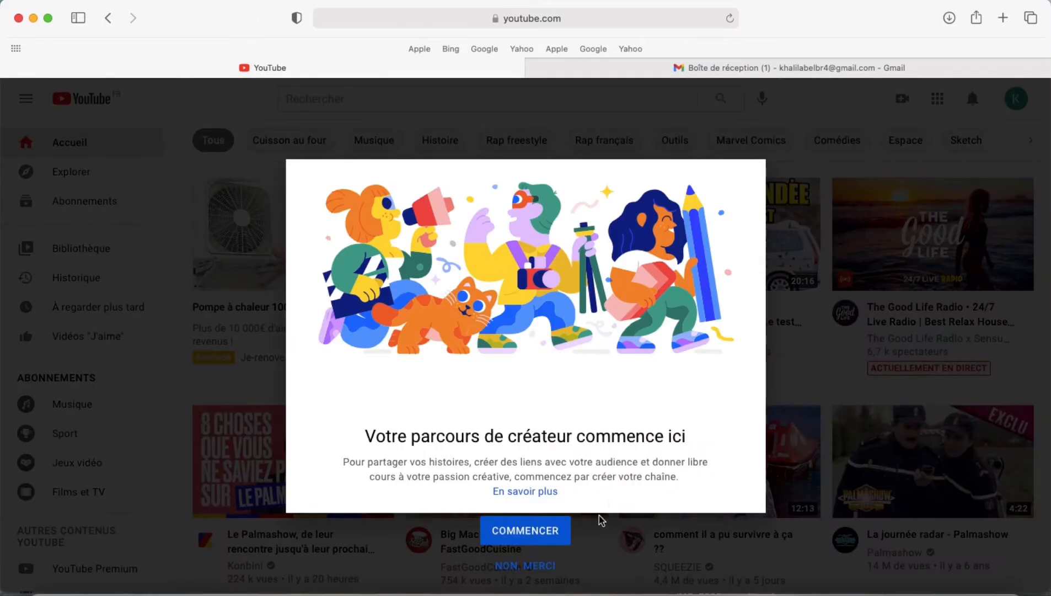
left_click(528, 543)
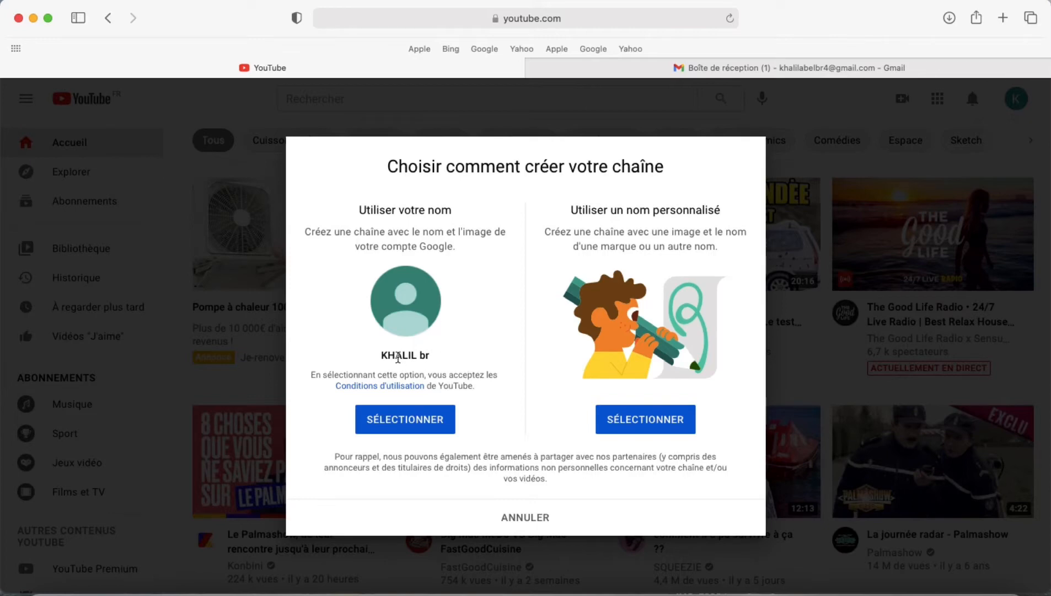
Choose to create the channel with a custom name.
left_click_drag(388, 356, 451, 361)
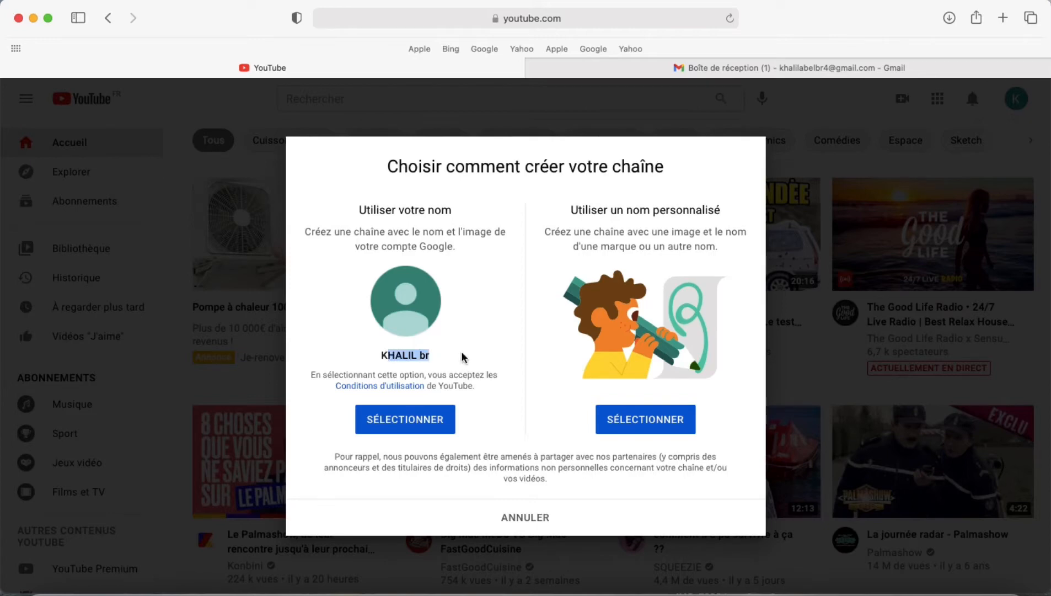
left_click(462, 356)
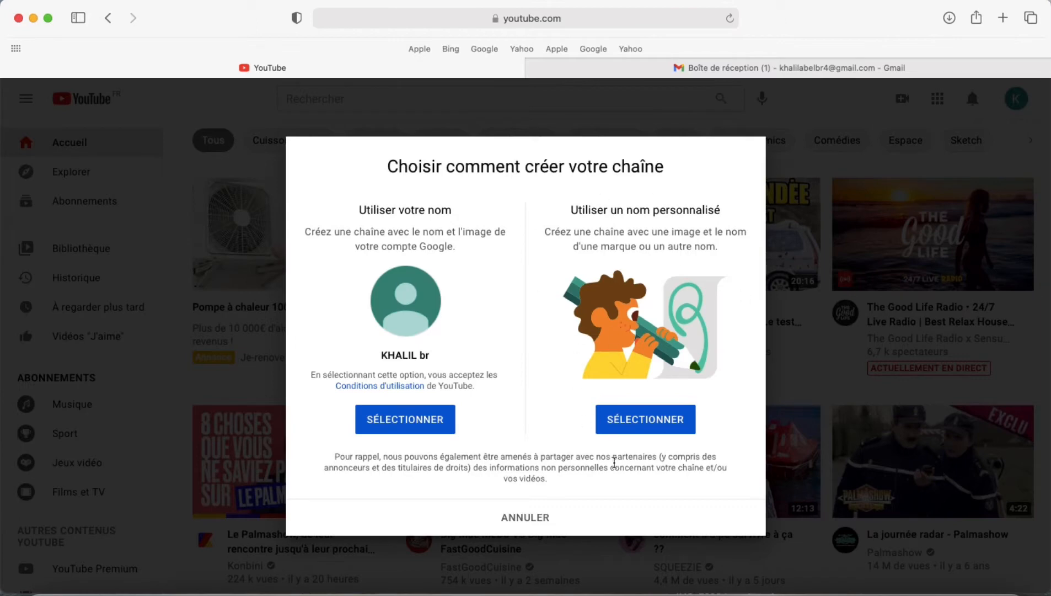
left_click(649, 425)
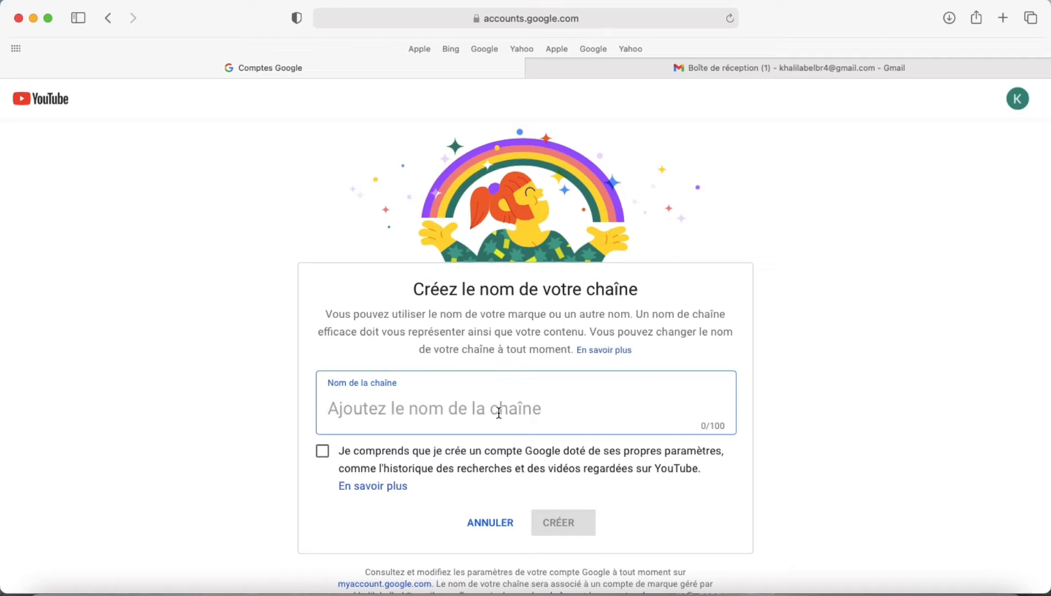
Name the channel "Comment faire de la cuisine en 2021", accept the Google account acknowledgment, and create it.
type("C")
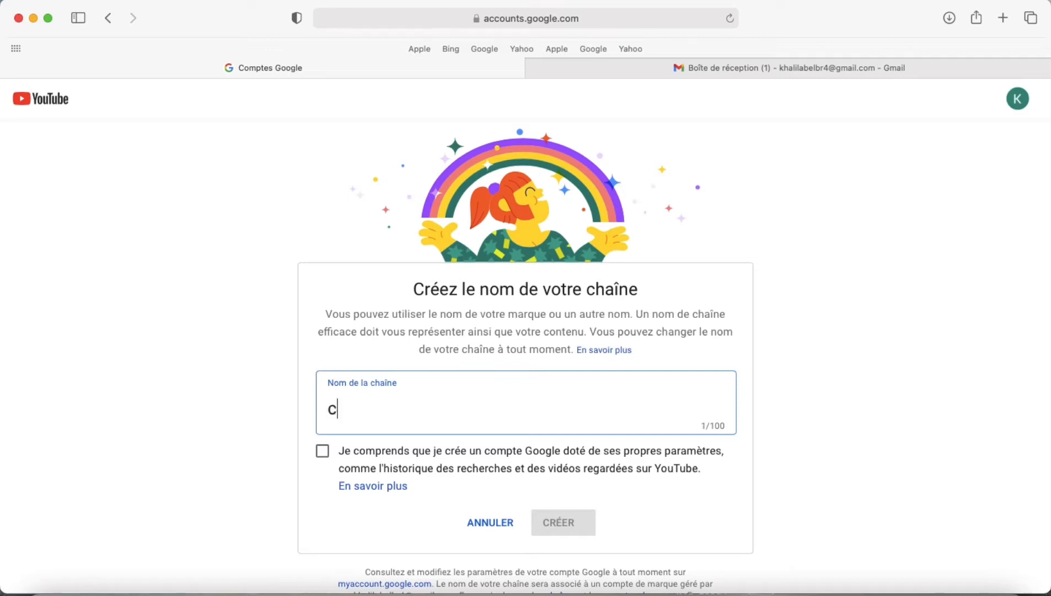
key("BackSpace")
type("Comment fai")
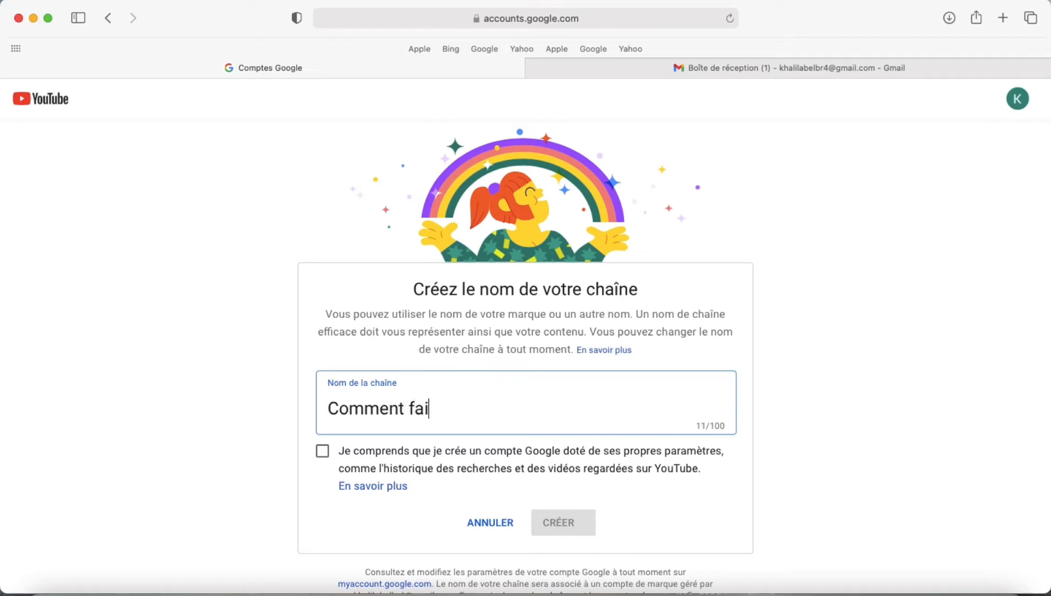
type("re de ")
type("la c")
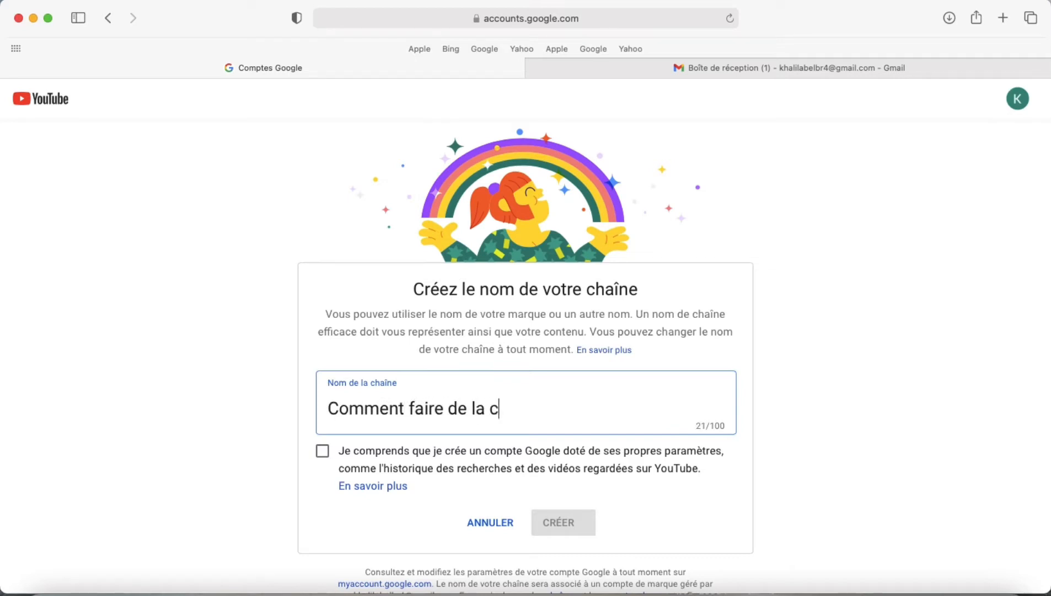
type("uisine ")
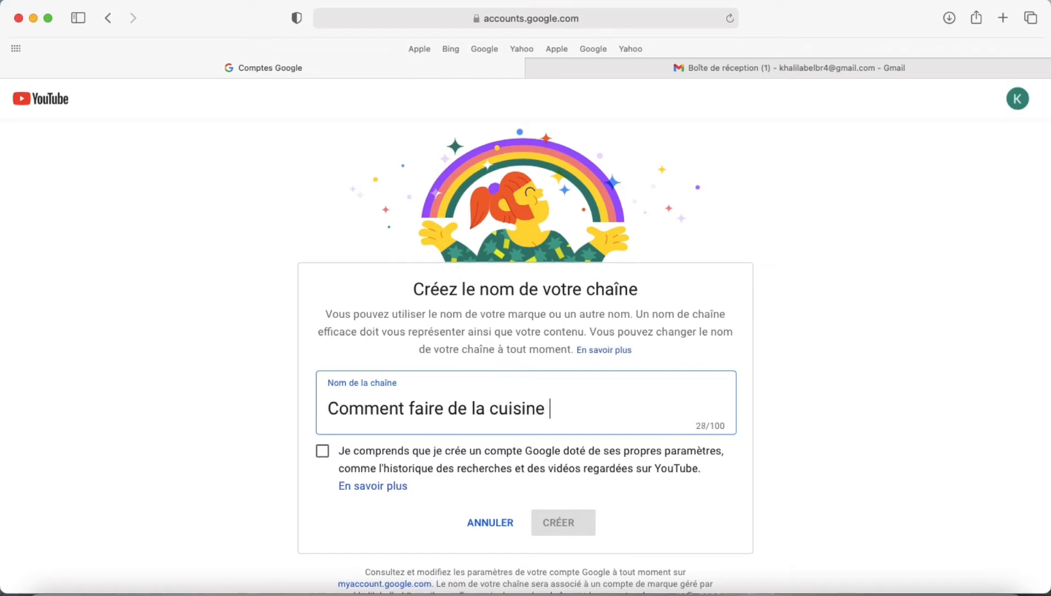
type("en 2021")
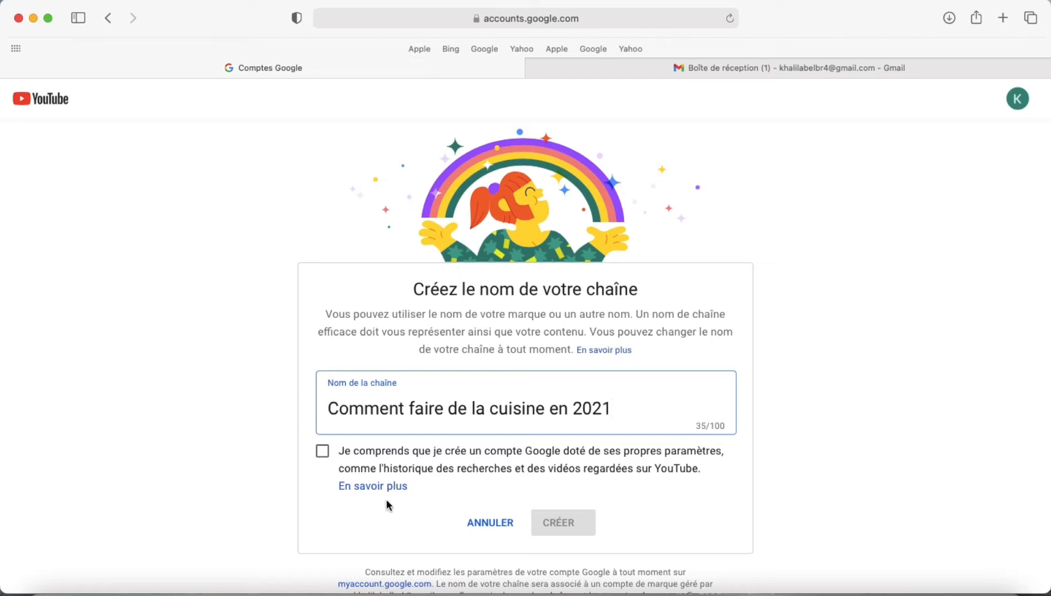
left_click(323, 452)
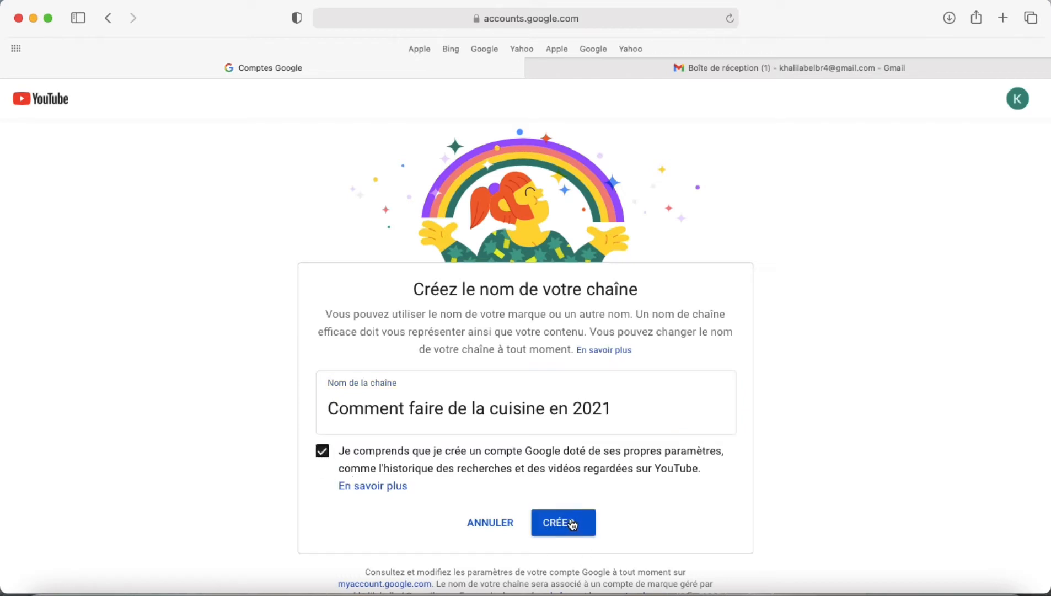
left_click(571, 525)
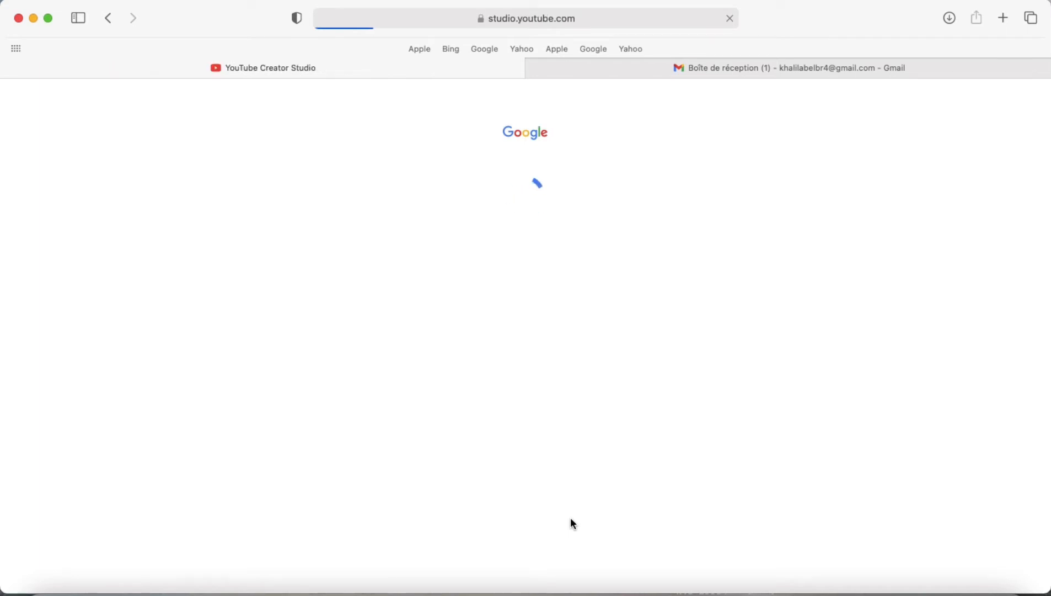
Upload the screenshot "Capture d'écran 2021-05-16 à 14.07.32" from Recents as the channel's profile picture.
left_click(532, 70)
scroll(471, 341, "down", 4)
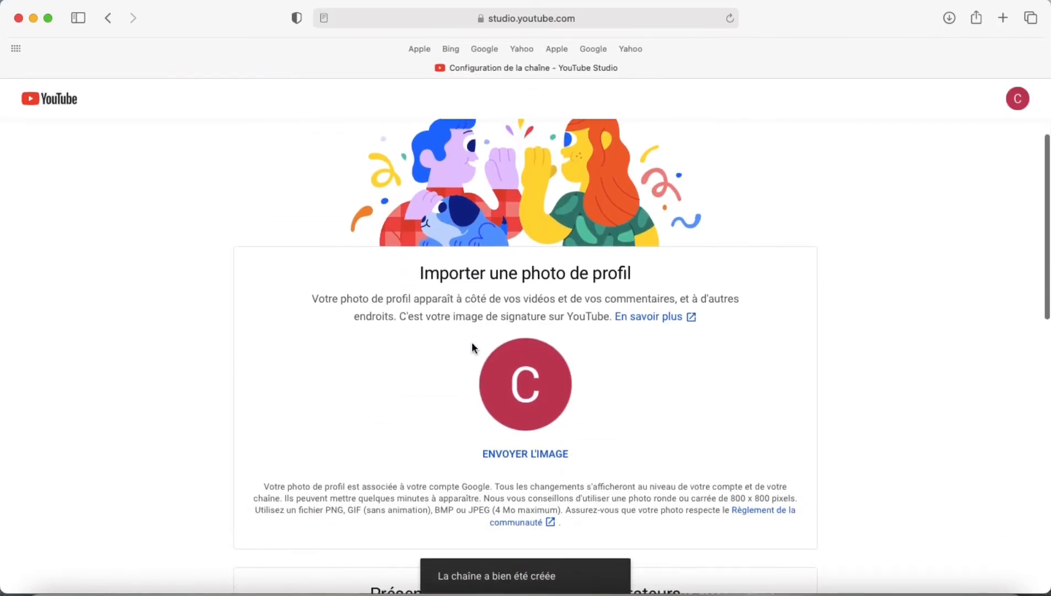
left_click(525, 378)
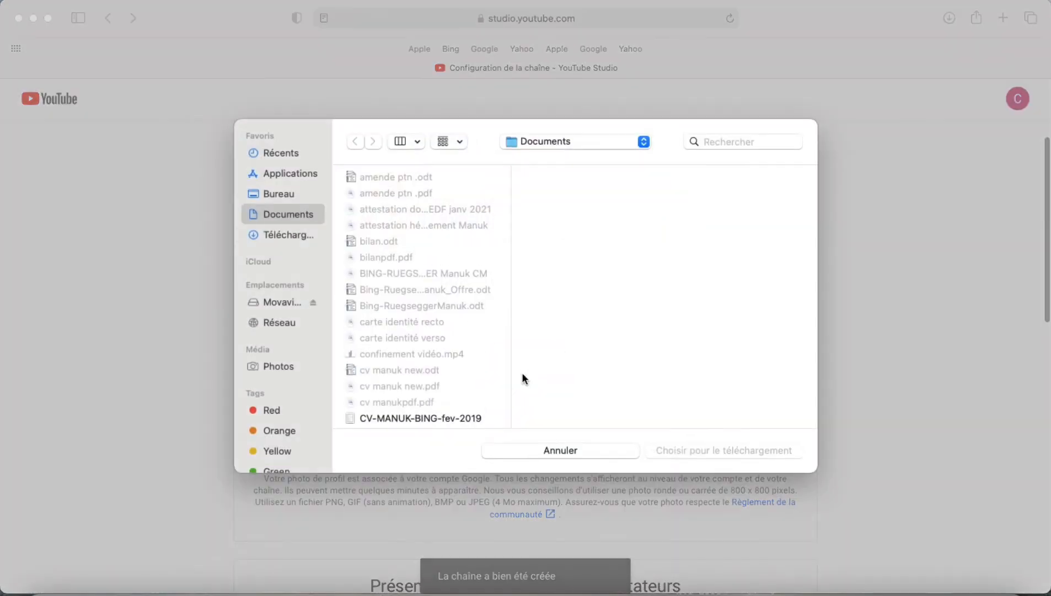
left_click(285, 152)
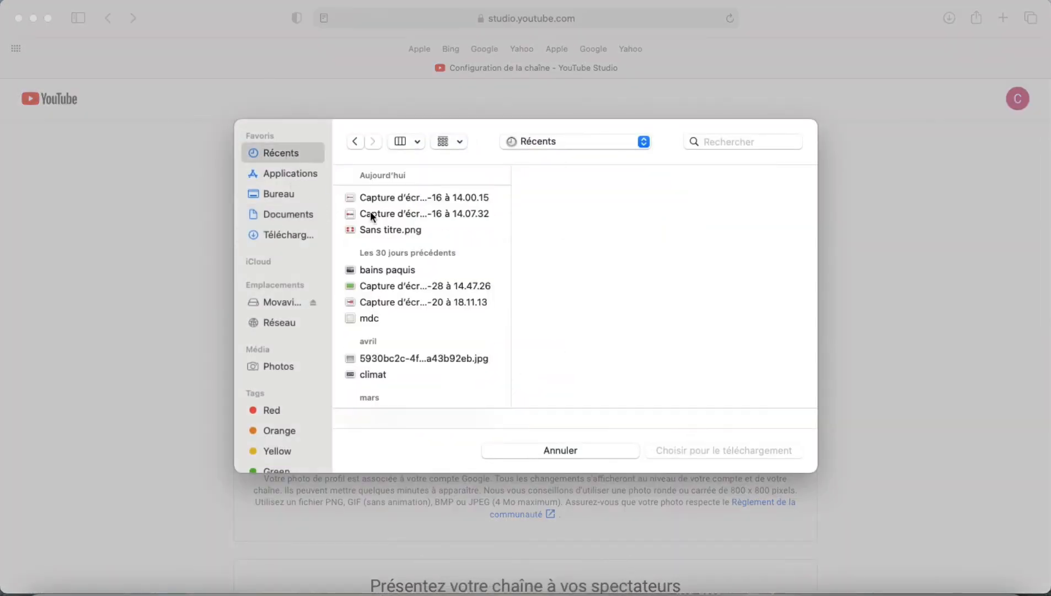
left_click(419, 215)
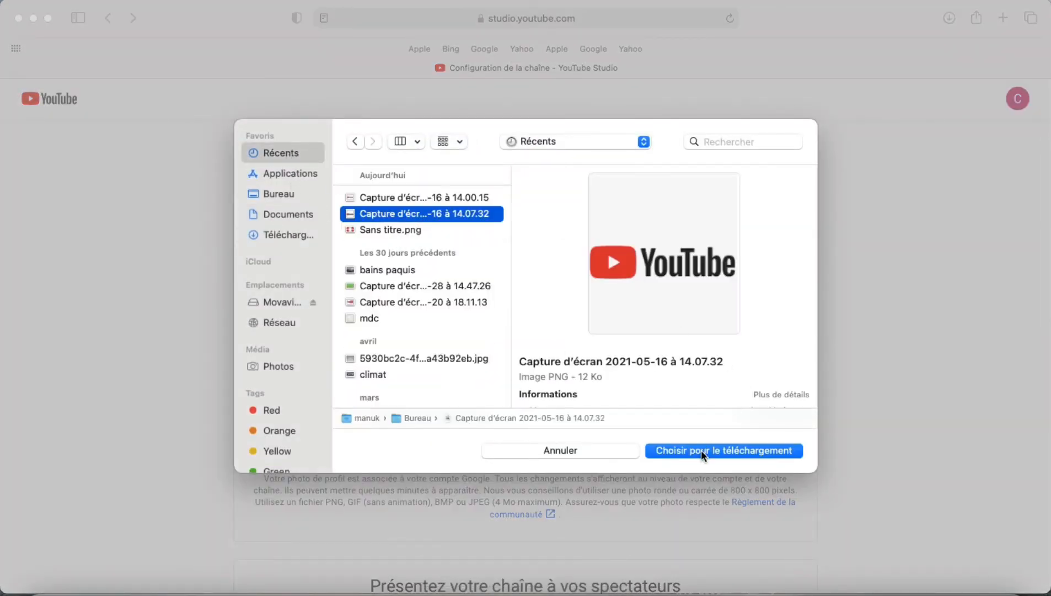
left_click(702, 449)
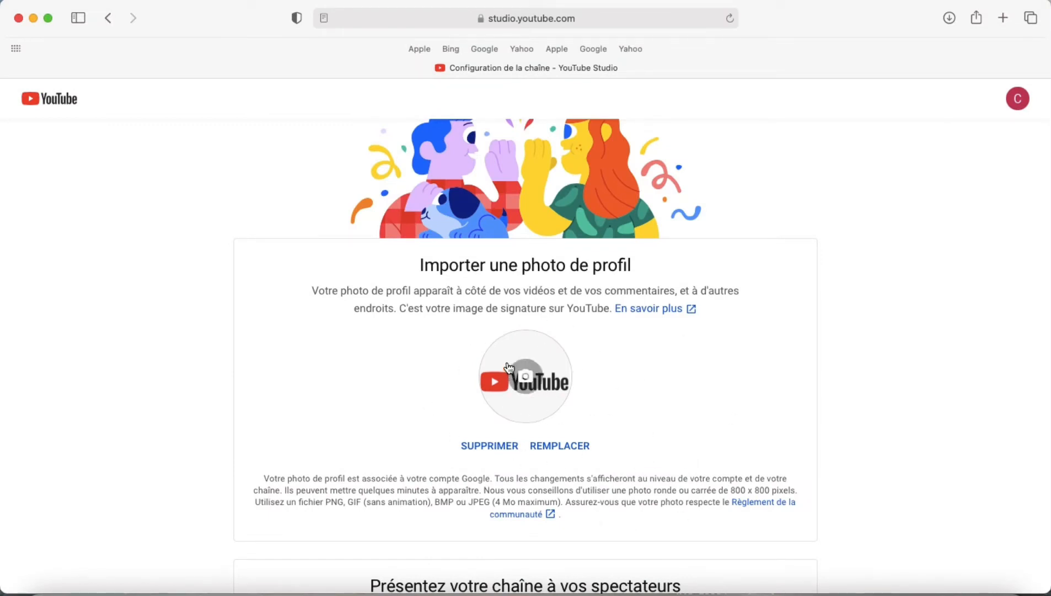
Paste the prepared cooking-channel description twice into the channel description field.
scroll(609, 360, "down", 5)
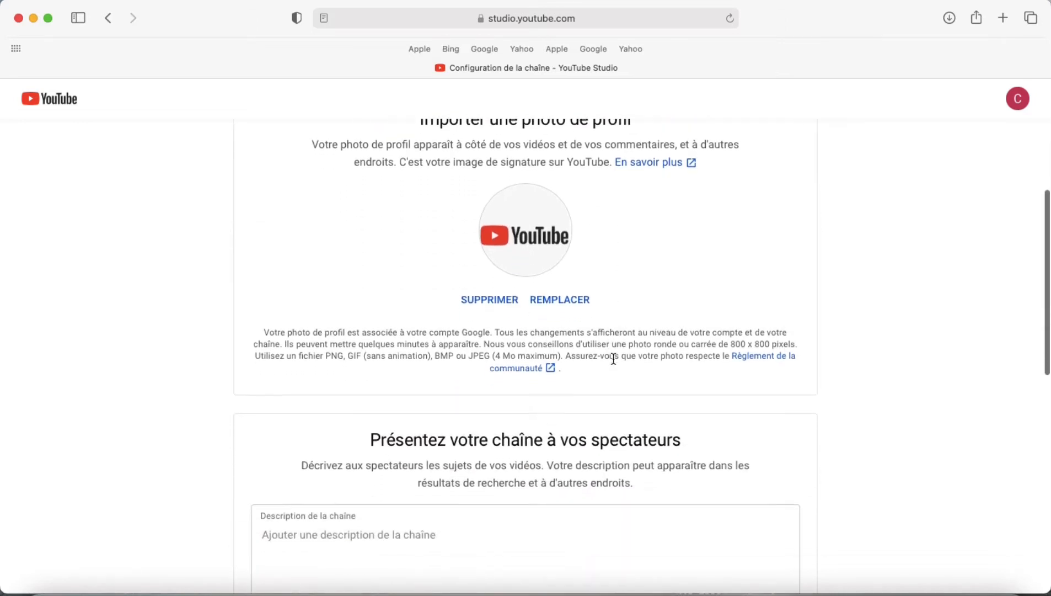
left_click(494, 419)
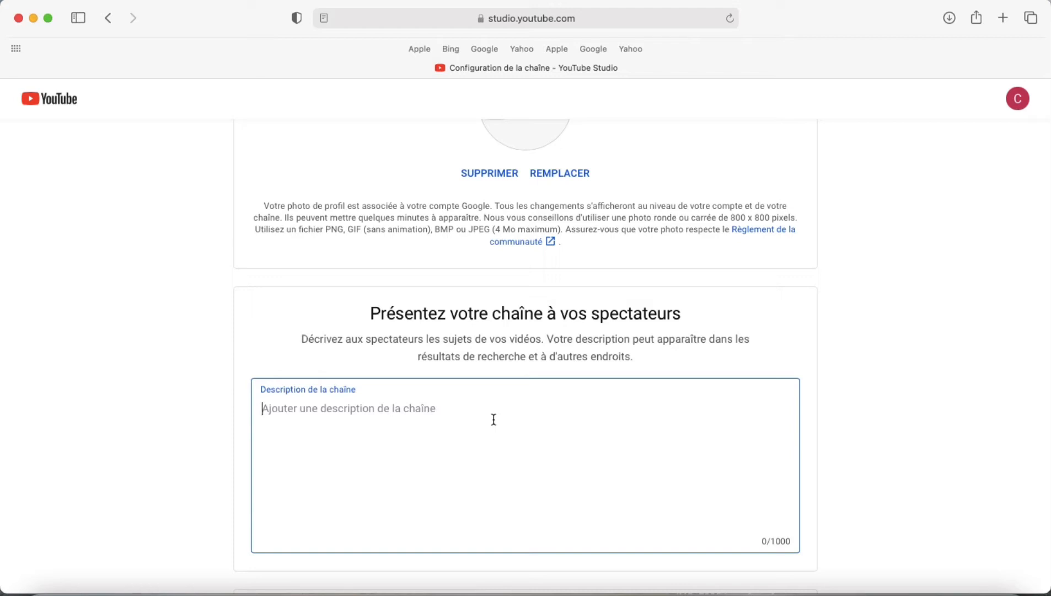
type("Boujour Je m'appelle khalil Dans cette chaîne je vais vous apprendre à faire de la cuisine en 2021.  je vais vous montrer beaucoup de recettes de cuisine et des recette que vous me proposerez.")
type("Boujour Je m'appelle khalil Dans cette chaîne je vais vous apprendre à faire de la cuisine en 2021.  je vais vous montrer beaucoup de recettes de cuisine et des recette que vous me proposerez.")
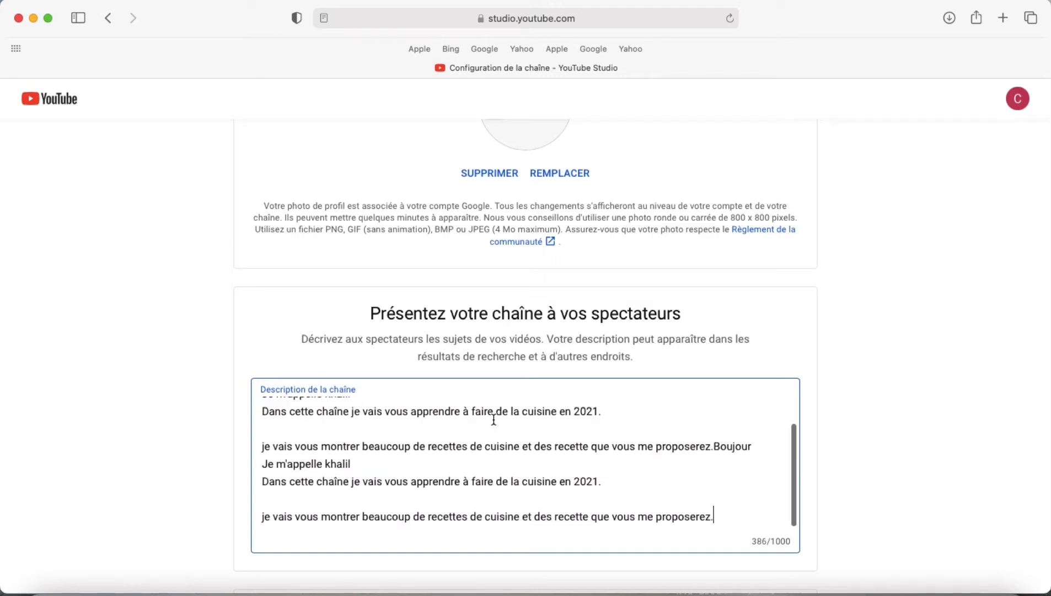
Undo the duplicated description paste and review the remaining description text by selecting passages.
key("super+z")
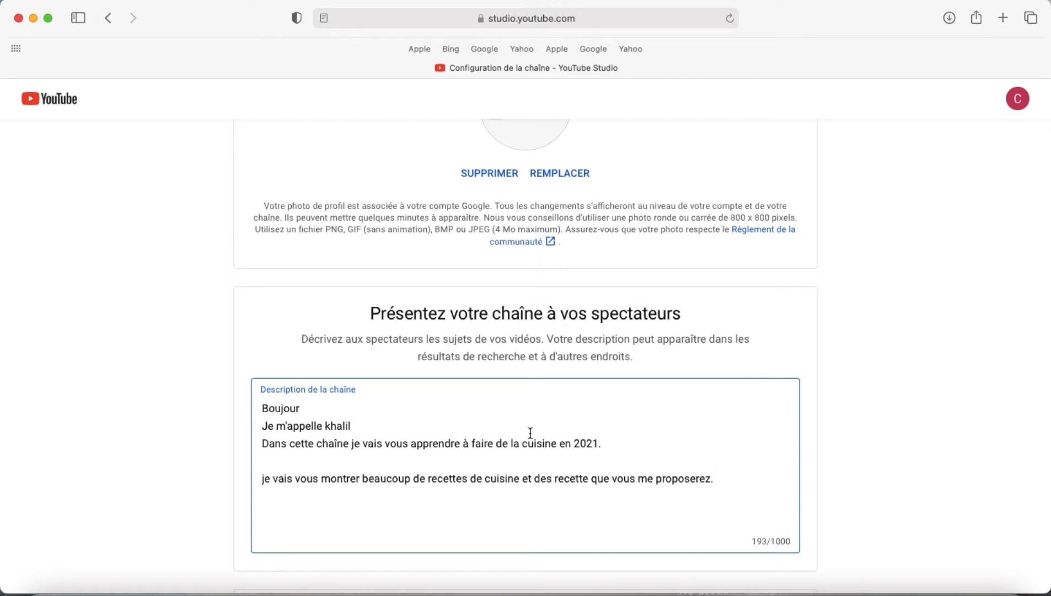
left_click_drag(461, 441, 650, 450)
left_click(649, 451)
left_click_drag(411, 443, 614, 444)
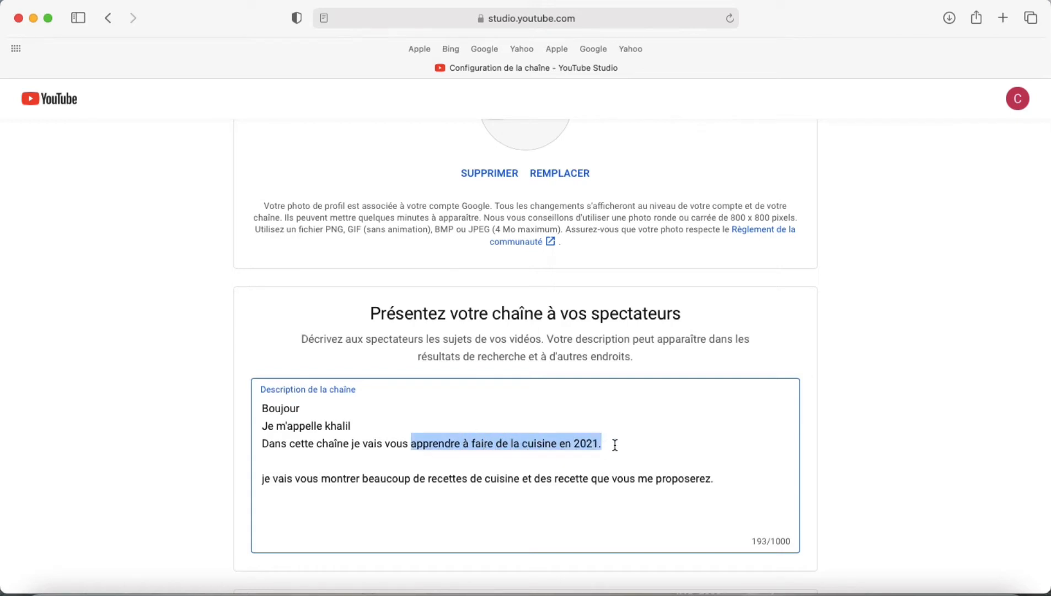
left_click(659, 436)
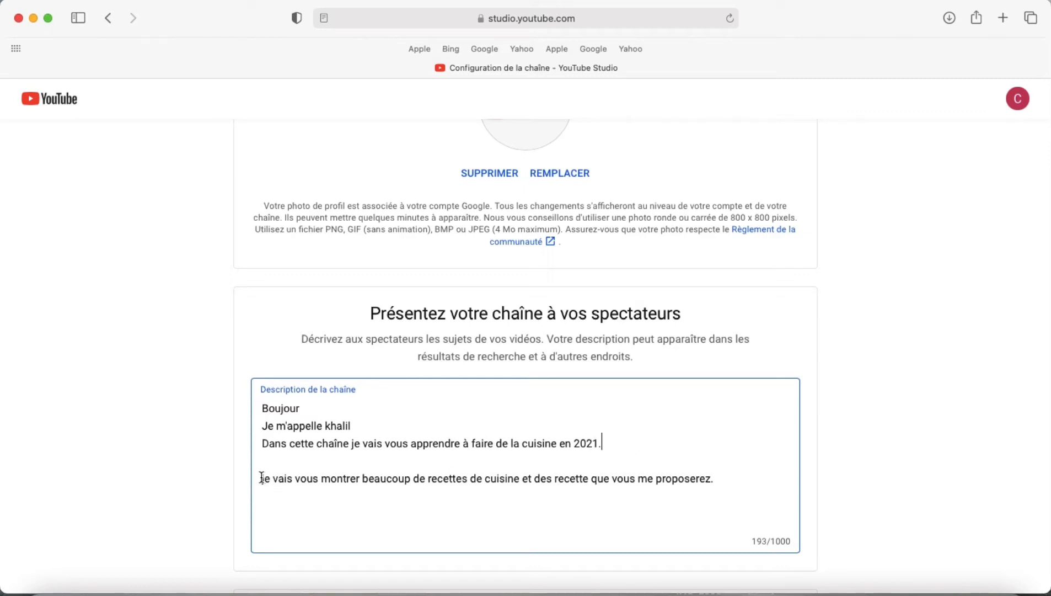
left_click_drag(263, 477, 598, 491)
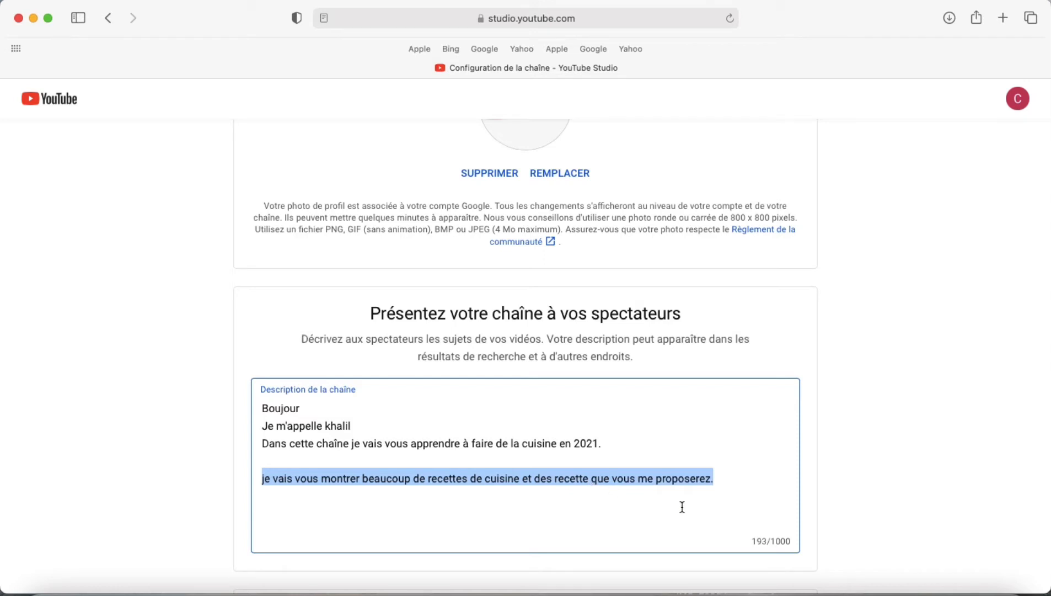
left_click(337, 488)
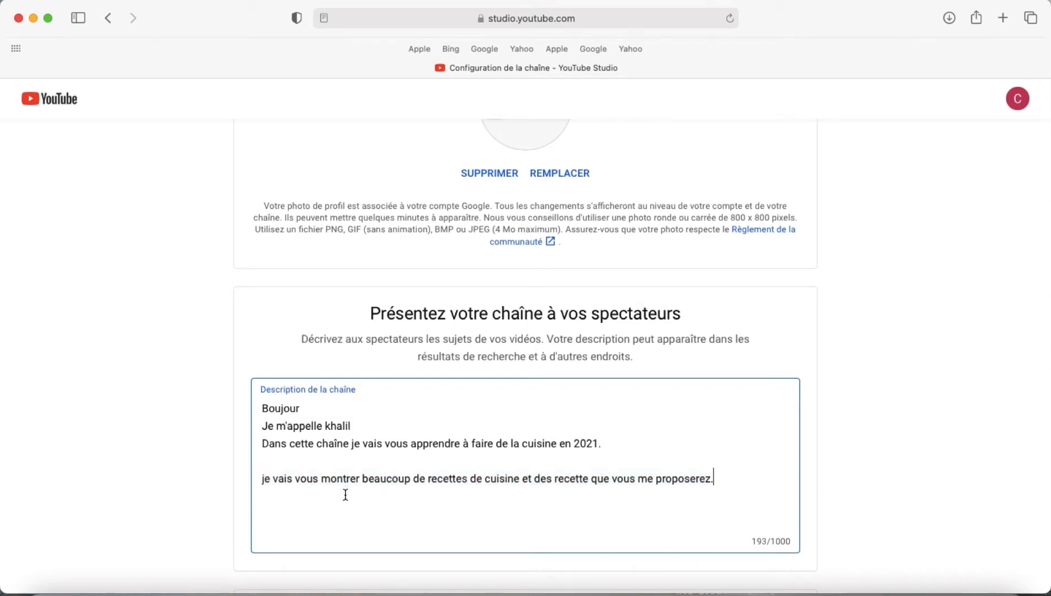
left_click_drag(425, 478, 470, 480)
left_click(474, 479)
left_click_drag(474, 479, 633, 481)
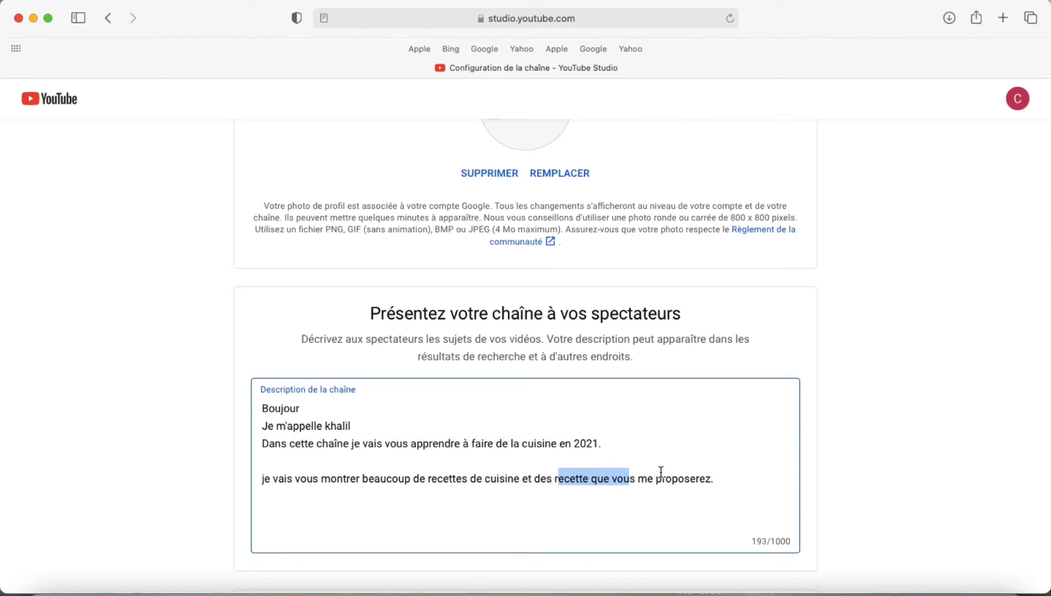
Scroll past the links section without adding links and save the channel setup to continue.
scroll(661, 472, "down", 3)
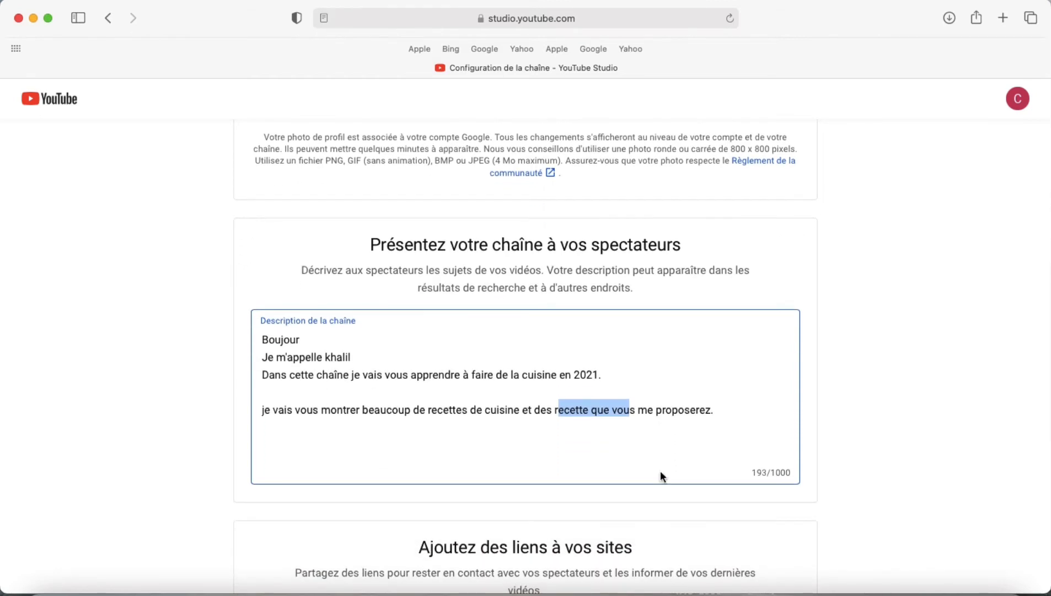
scroll(660, 474, "down", 5)
scroll(660, 474, "up", 4)
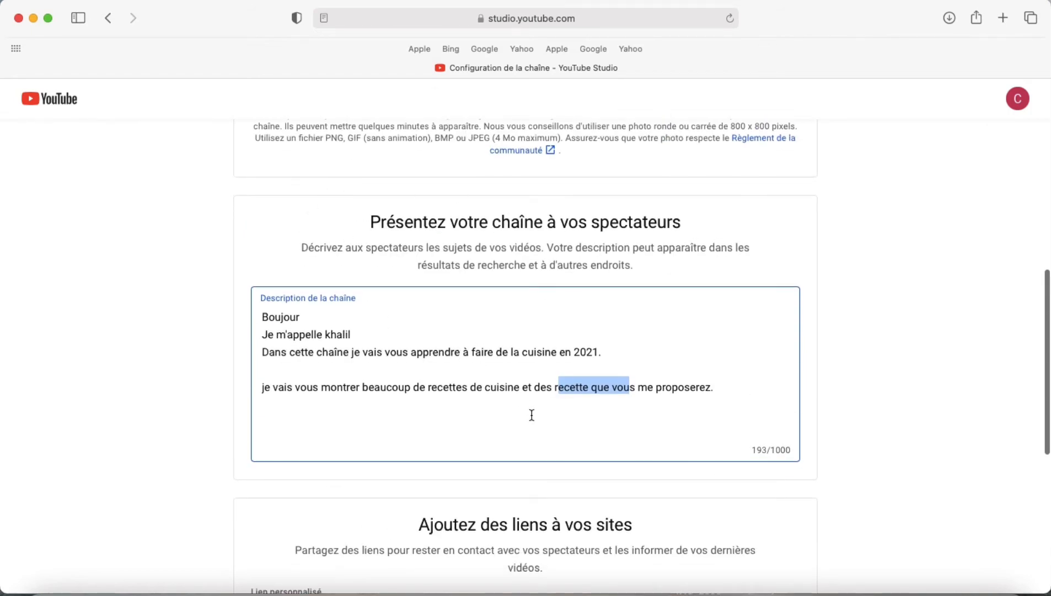
scroll(532, 415, "down", 6)
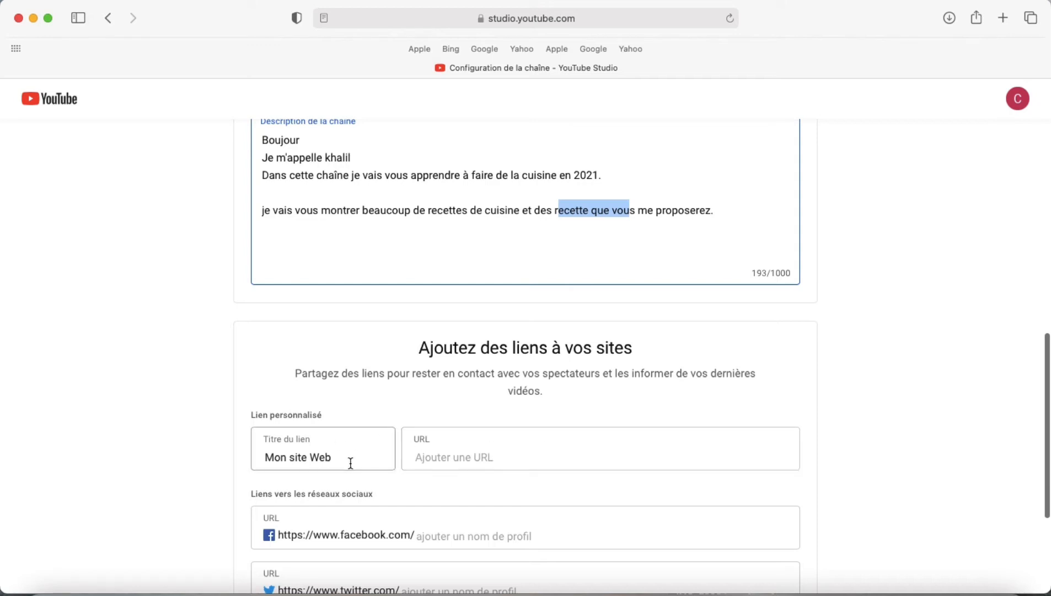
scroll(498, 462, "down", 7)
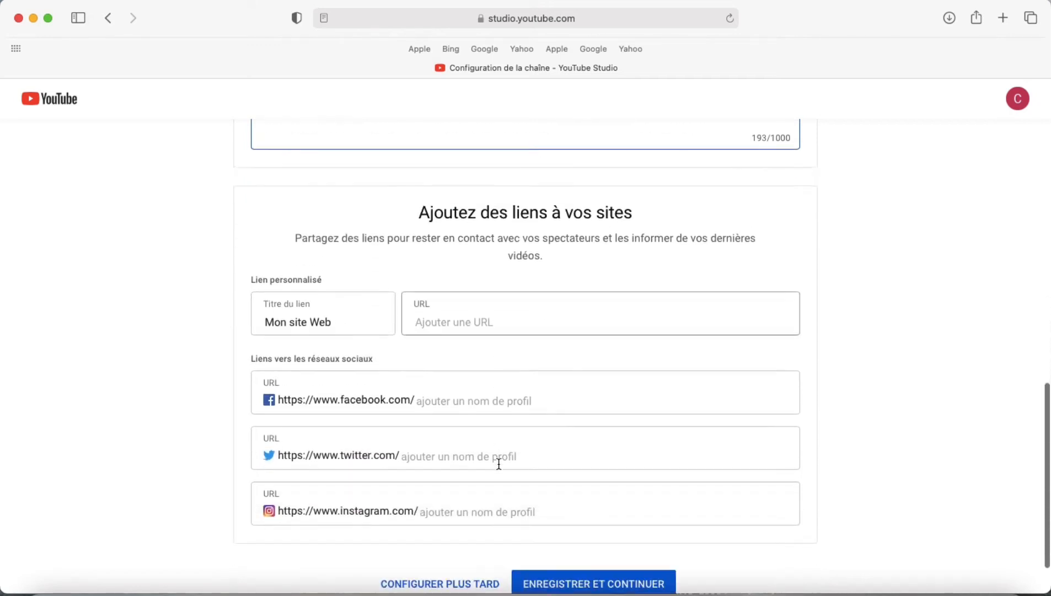
left_click(567, 522)
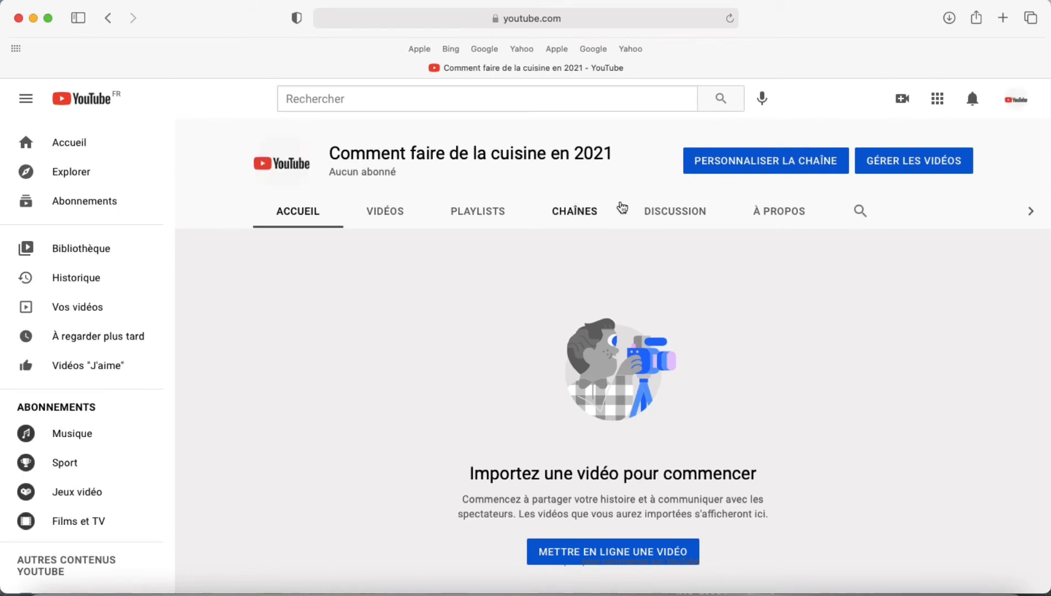
Open the channel customization in YouTube Studio, dismiss the new-Studio announcement, and switch to the Branding section.
left_click(747, 162)
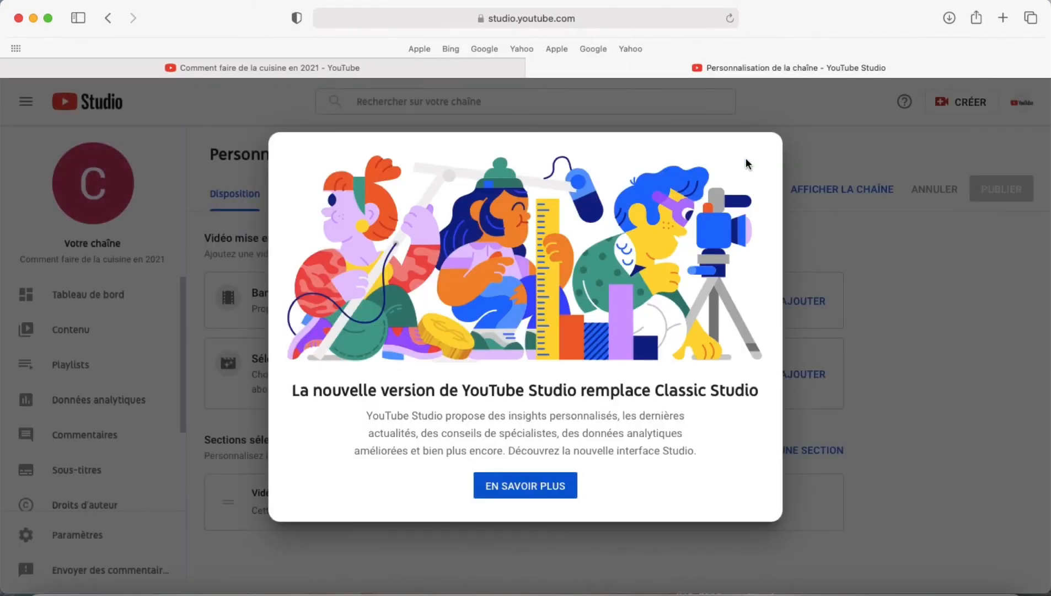
left_click(525, 487)
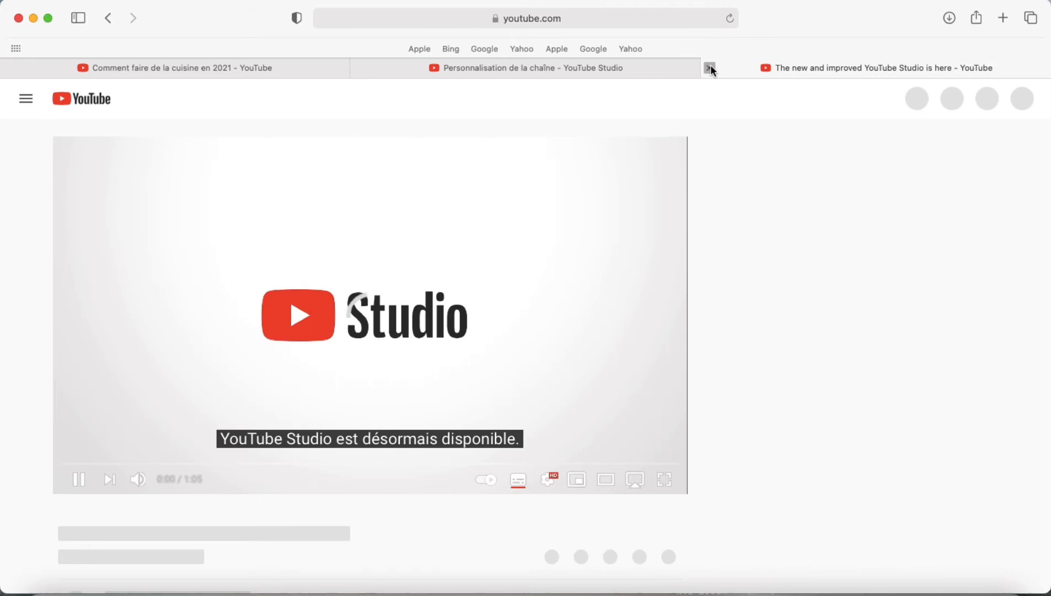
left_click(711, 67)
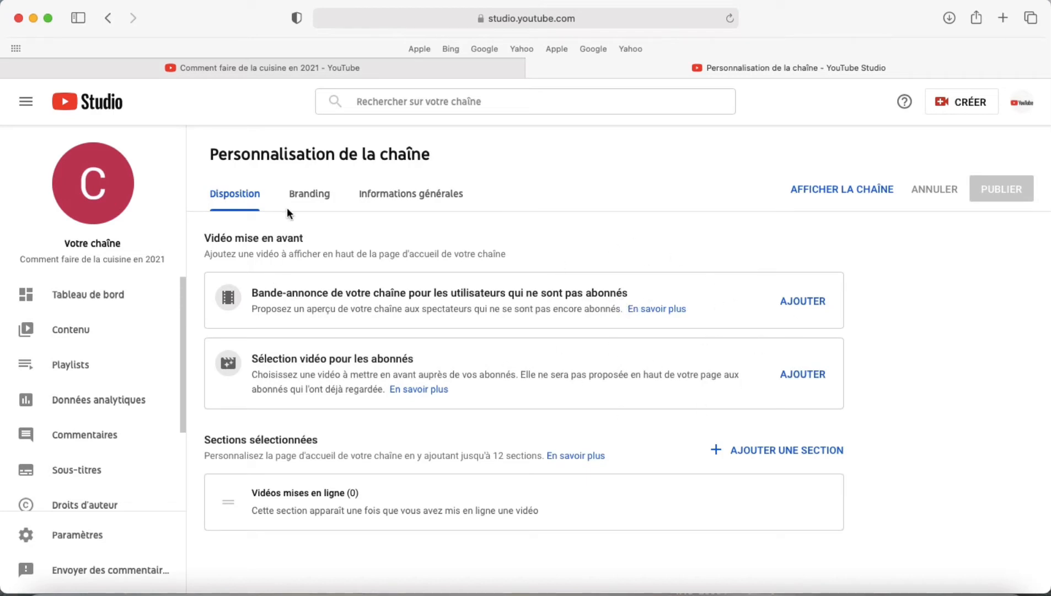
left_click(302, 202)
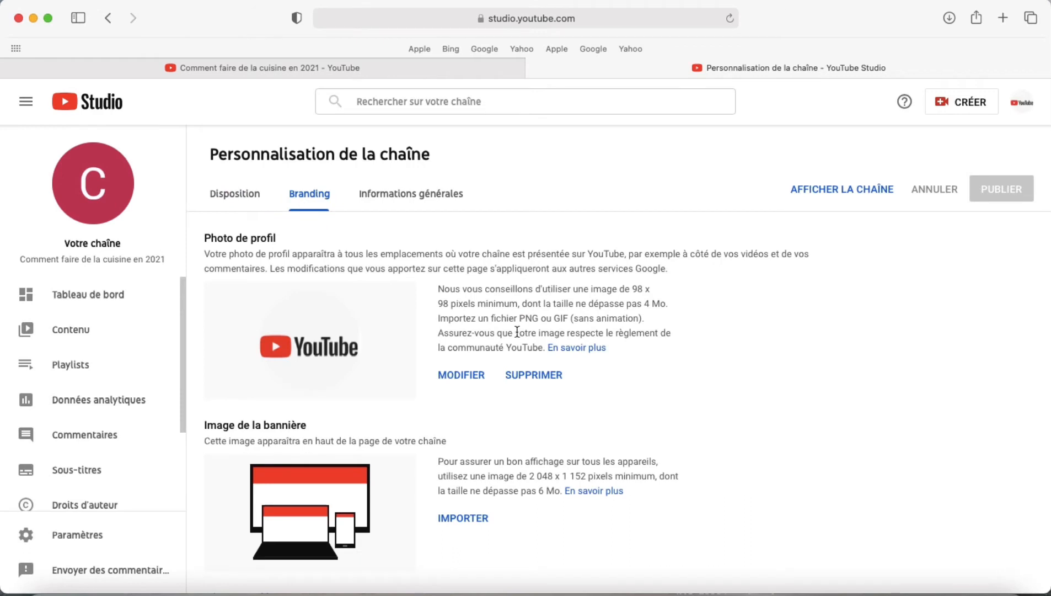
Upload "Sans titre.png" from Recents as the channel banner image and confirm the crop.
scroll(417, 286, "down", 2)
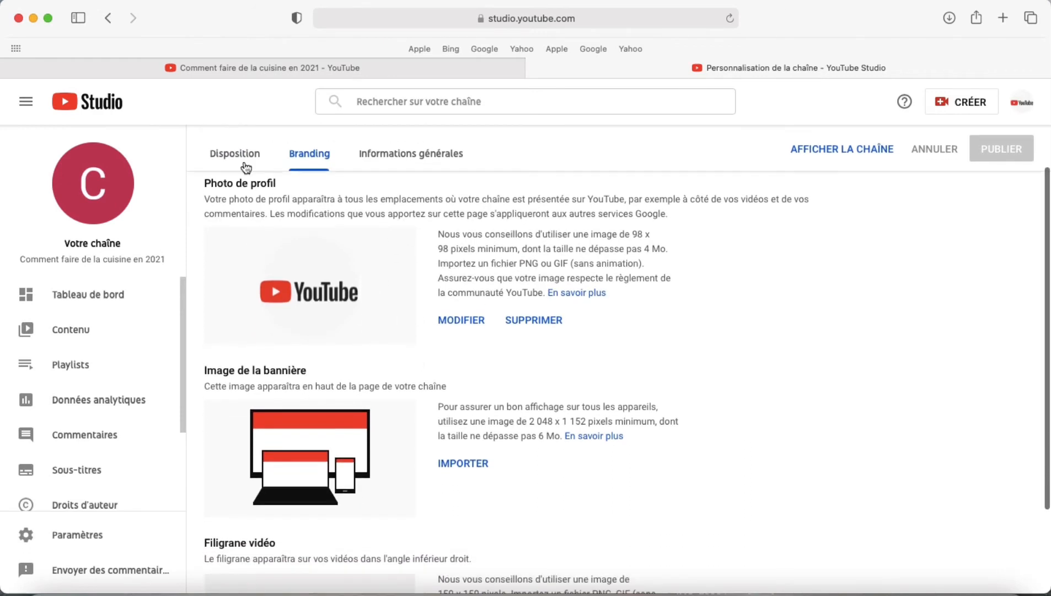
scroll(306, 326, "down", 2)
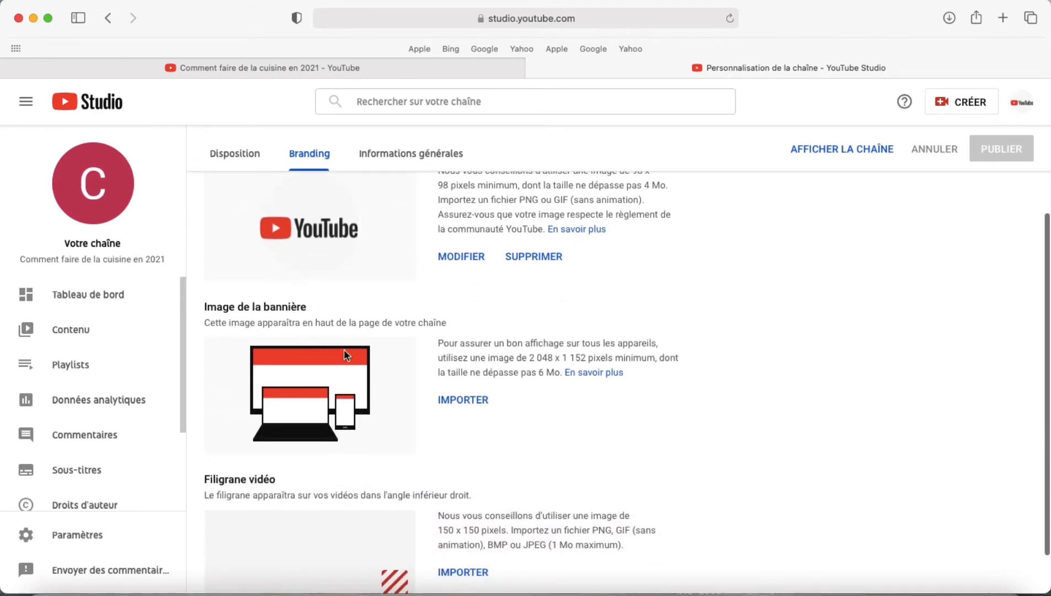
left_click(463, 401)
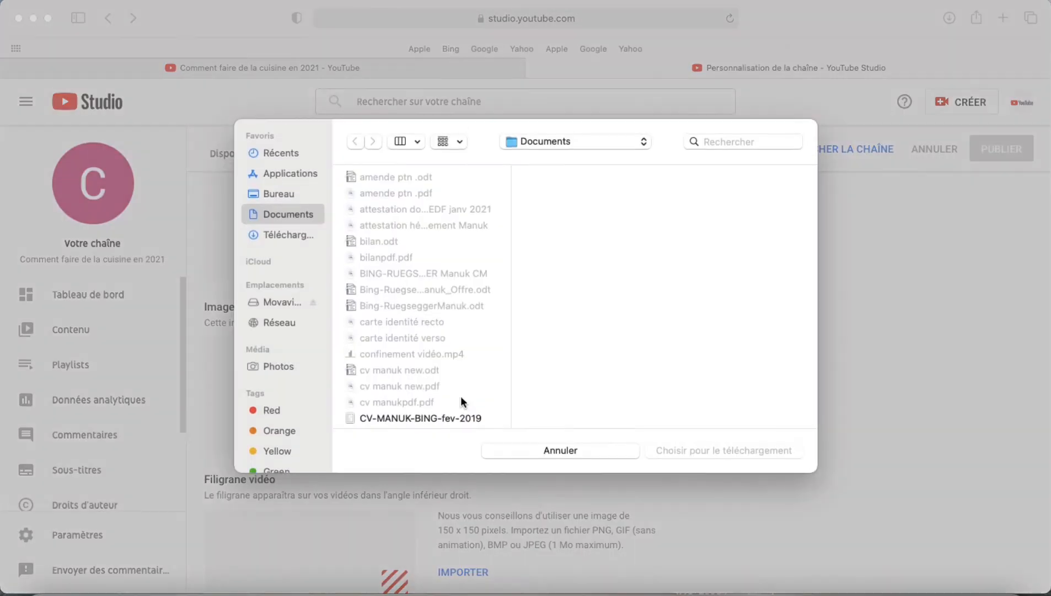
left_click(281, 154)
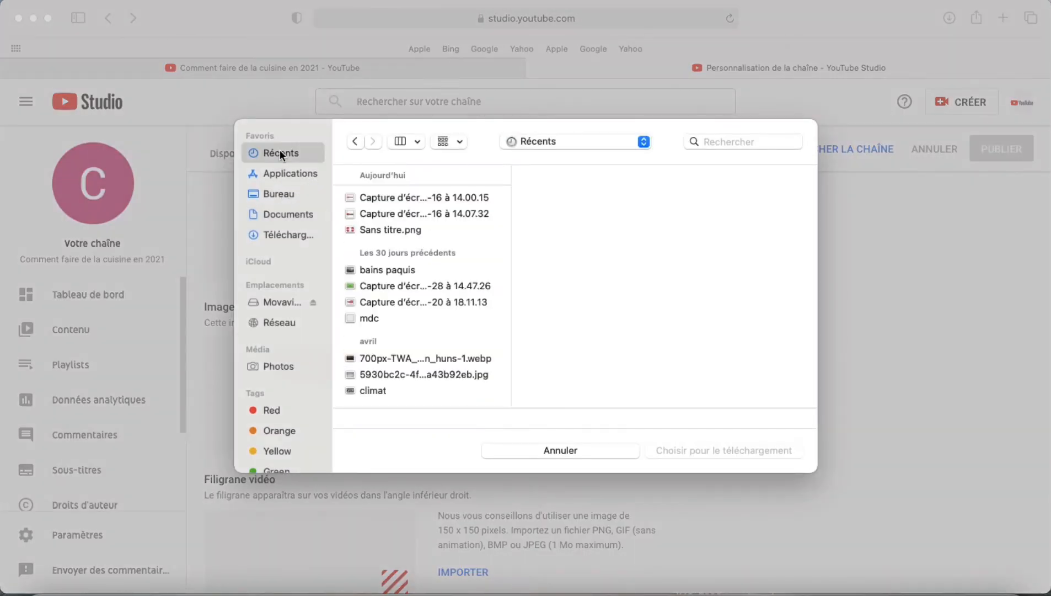
left_click(378, 229)
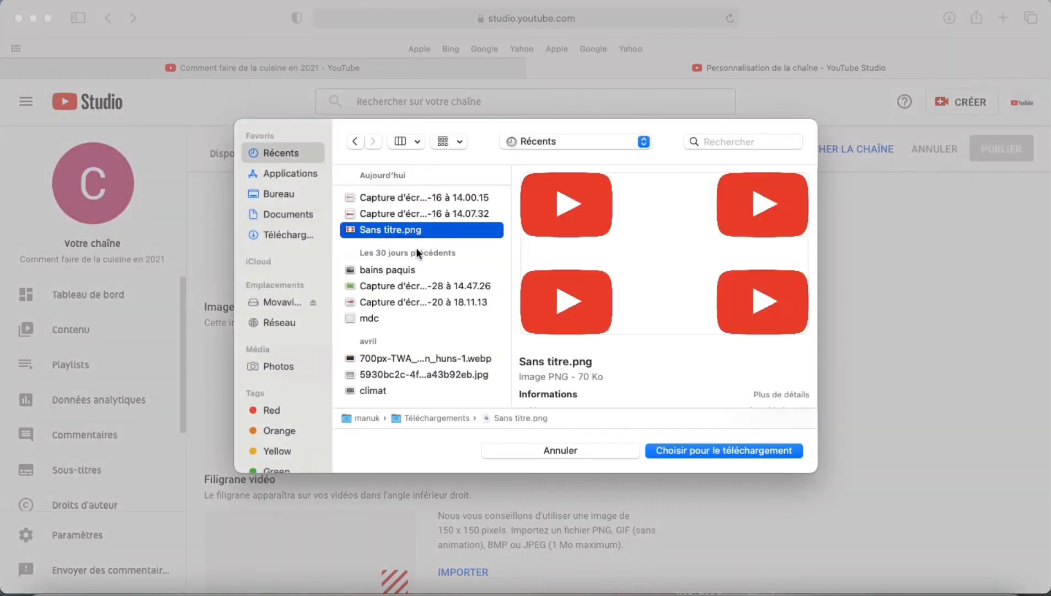
left_click(715, 451)
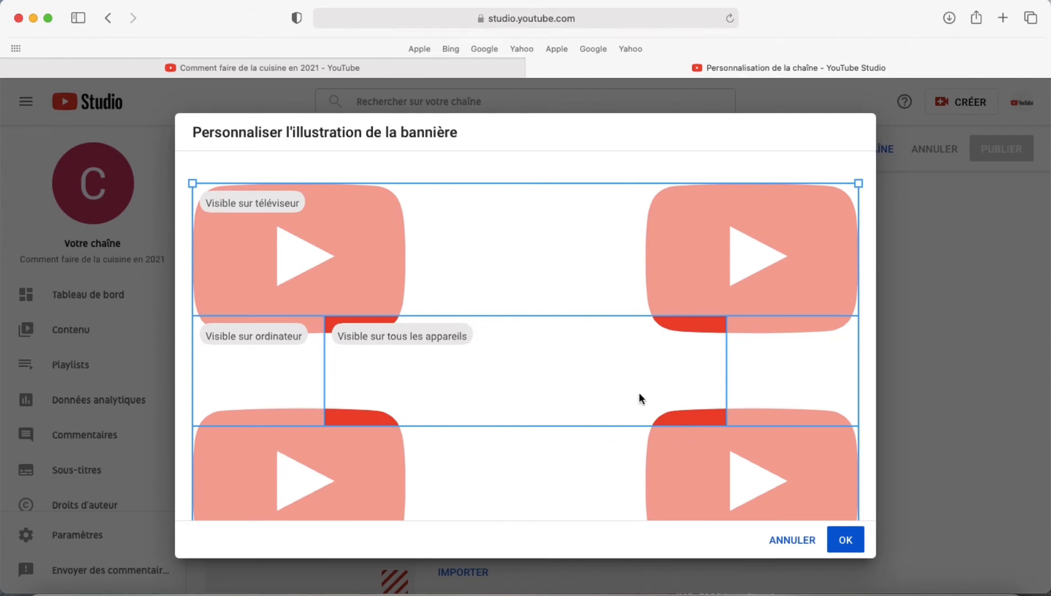
left_click(846, 540)
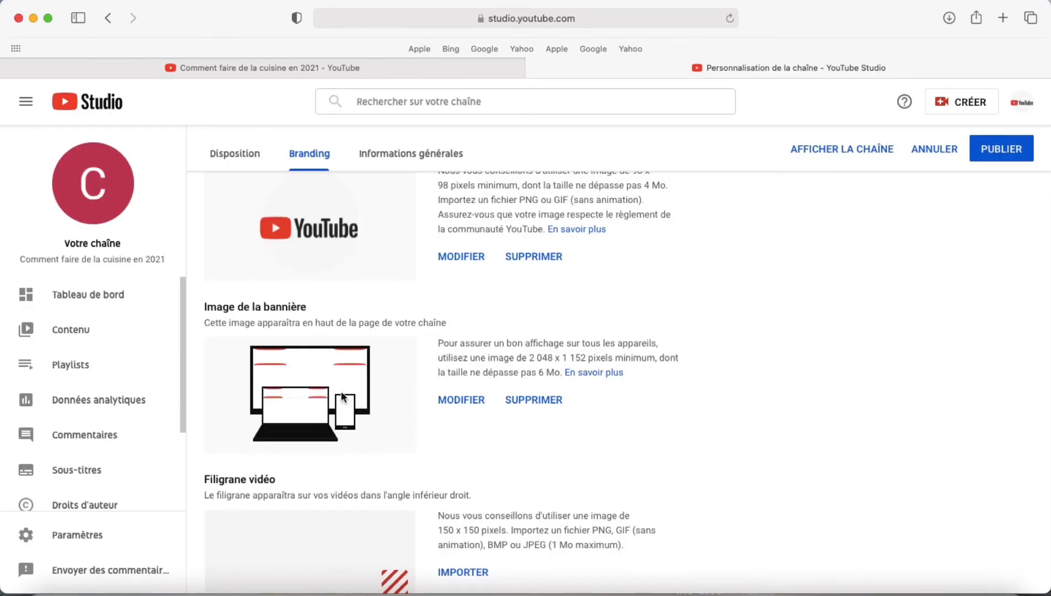
Upload the screenshot "Capture d'écran …16 à 14.00.15" from Recents as the video watermark and confirm the crop.
scroll(492, 400, "down", 2)
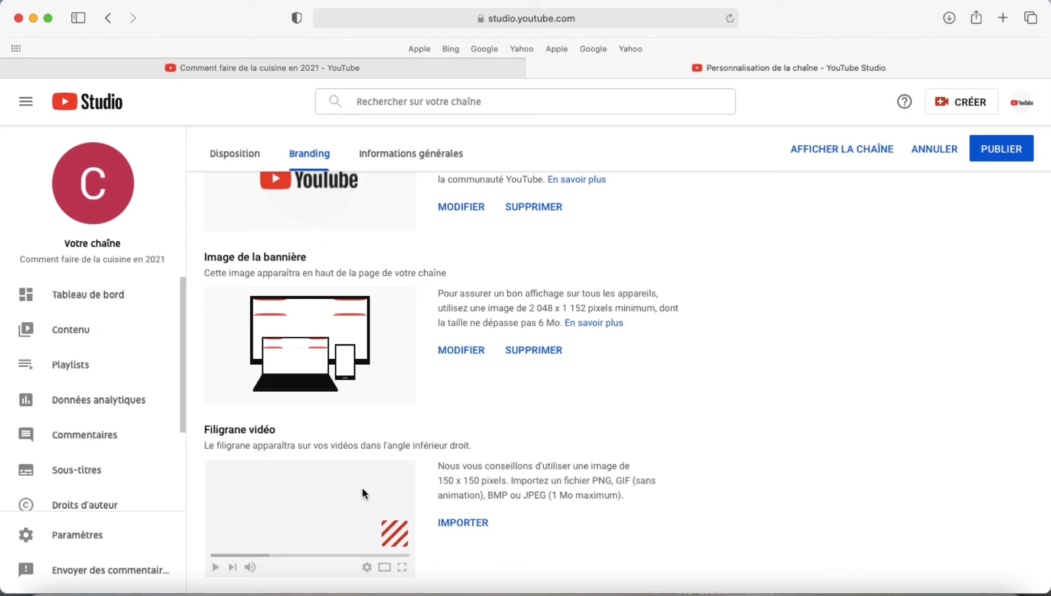
left_click(453, 525)
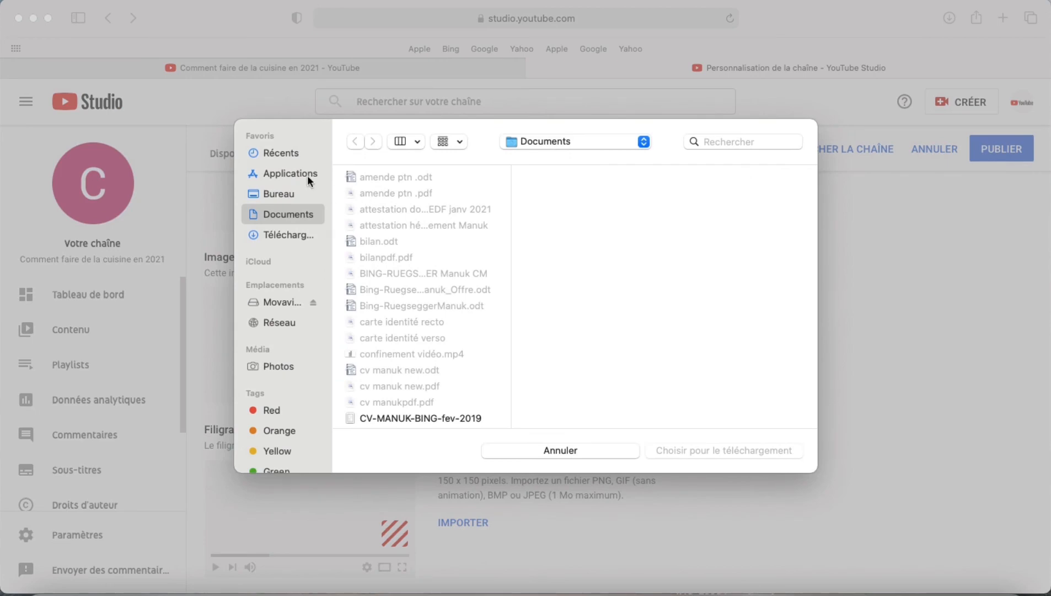
left_click(294, 155)
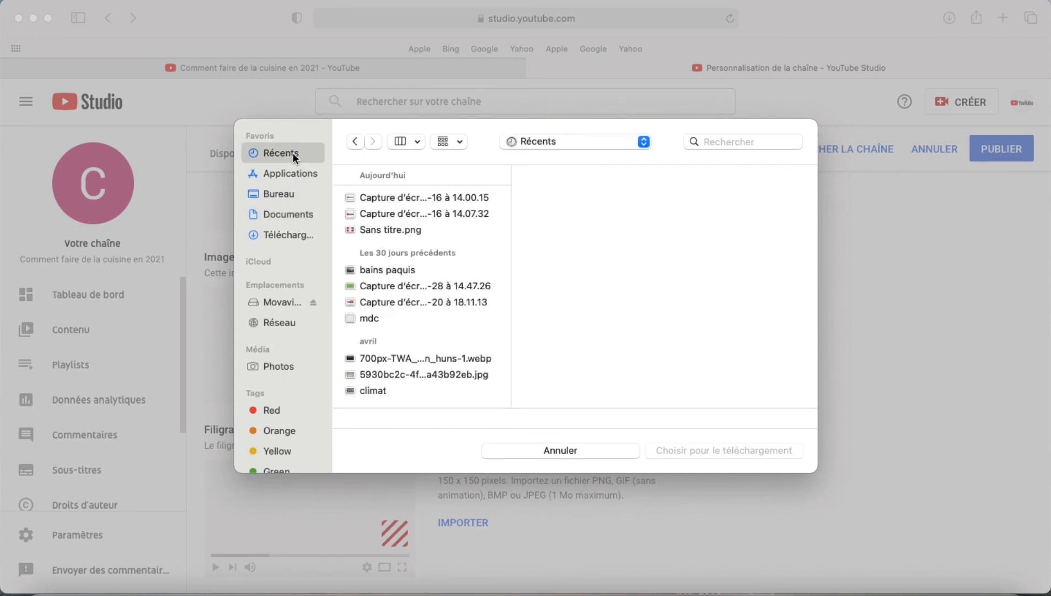
left_click(393, 197)
left_click(719, 452)
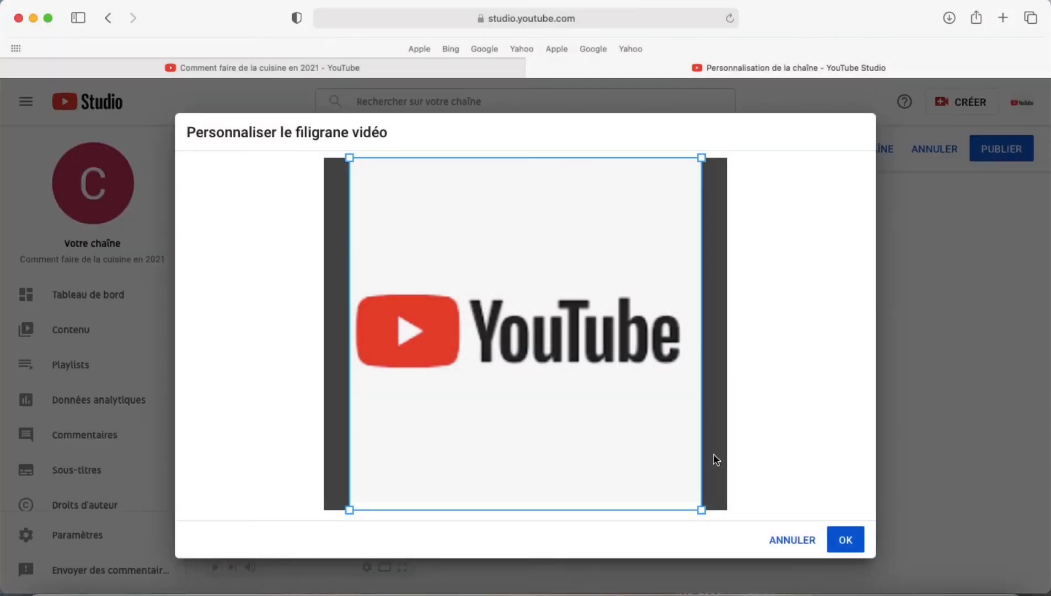
left_click(845, 551)
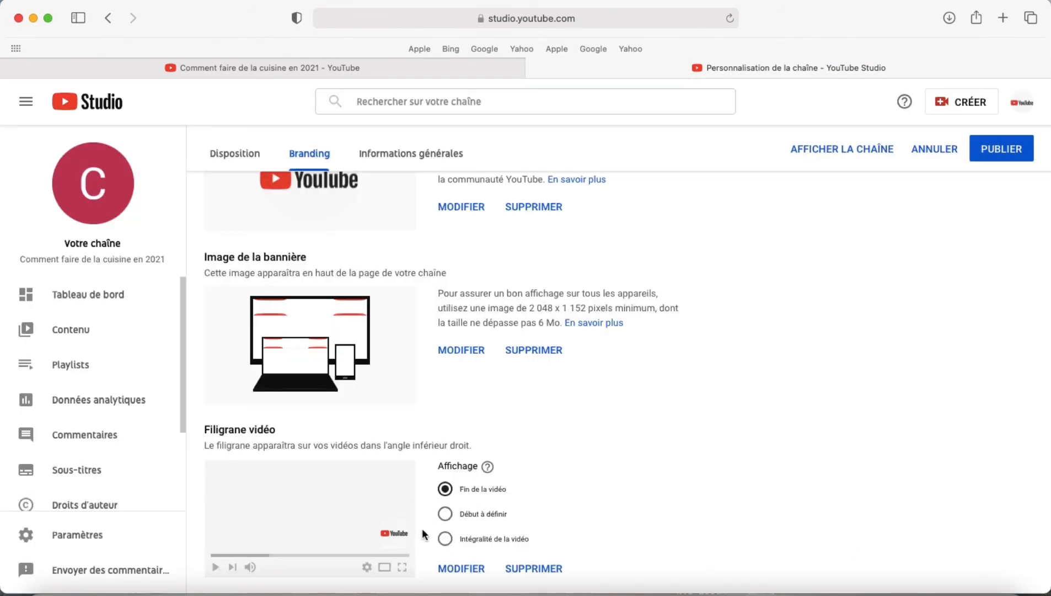
Set the watermark display to the entire video and publish the branding changes.
left_click(449, 539)
scroll(765, 384, "up", 3)
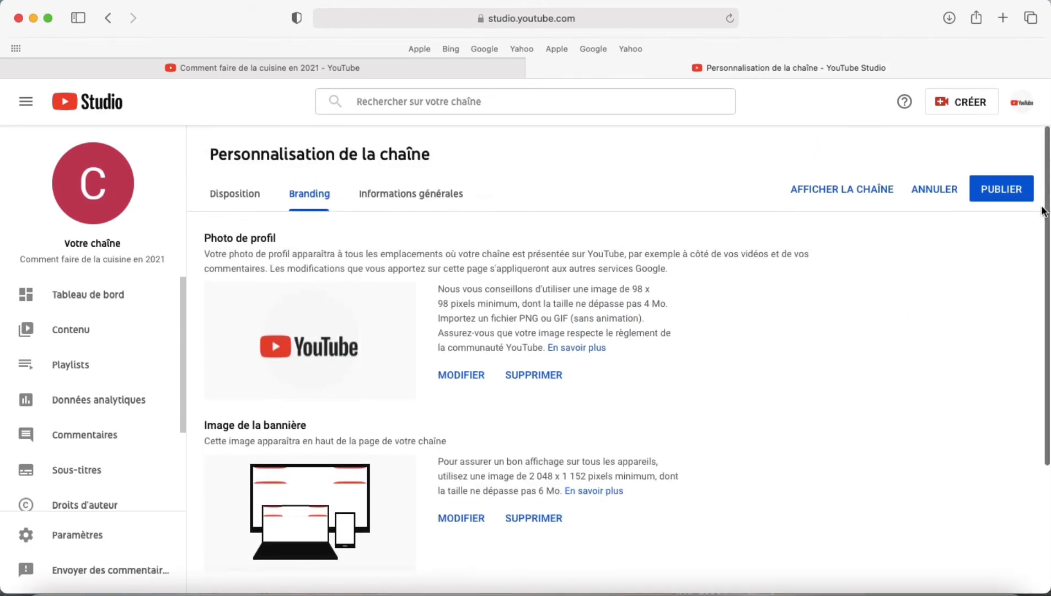
left_click(1008, 202)
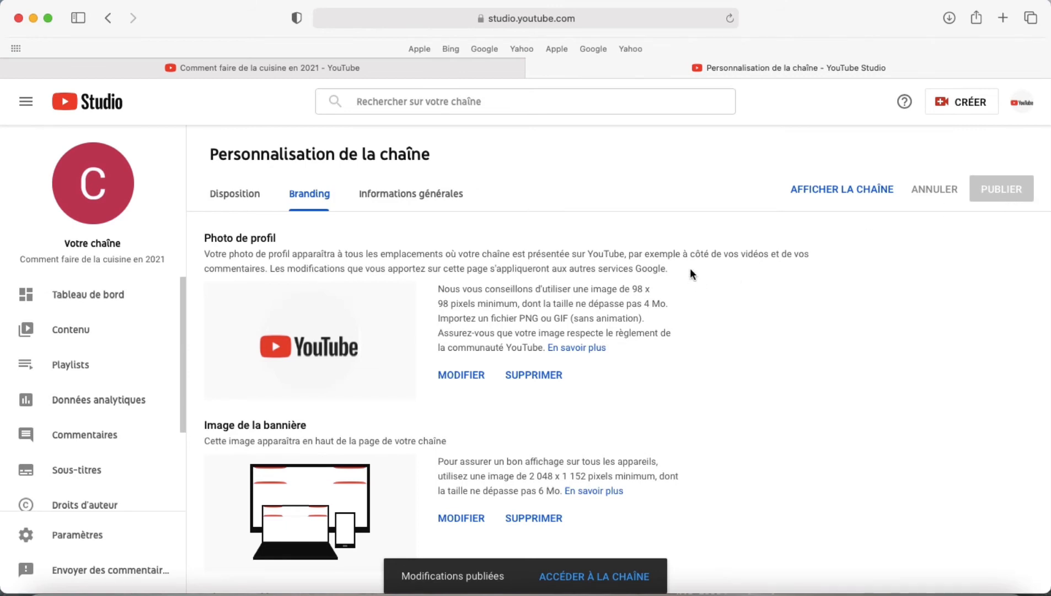
Open the channel settings, go to the Channel section, and select the keywords field.
scroll(144, 427, "down", 3)
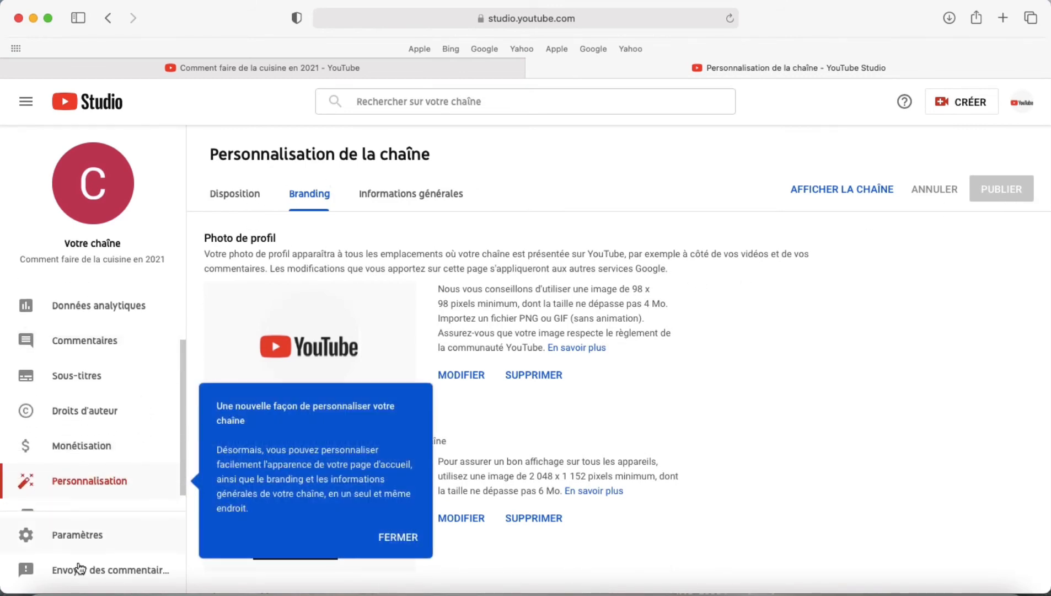
left_click(96, 533)
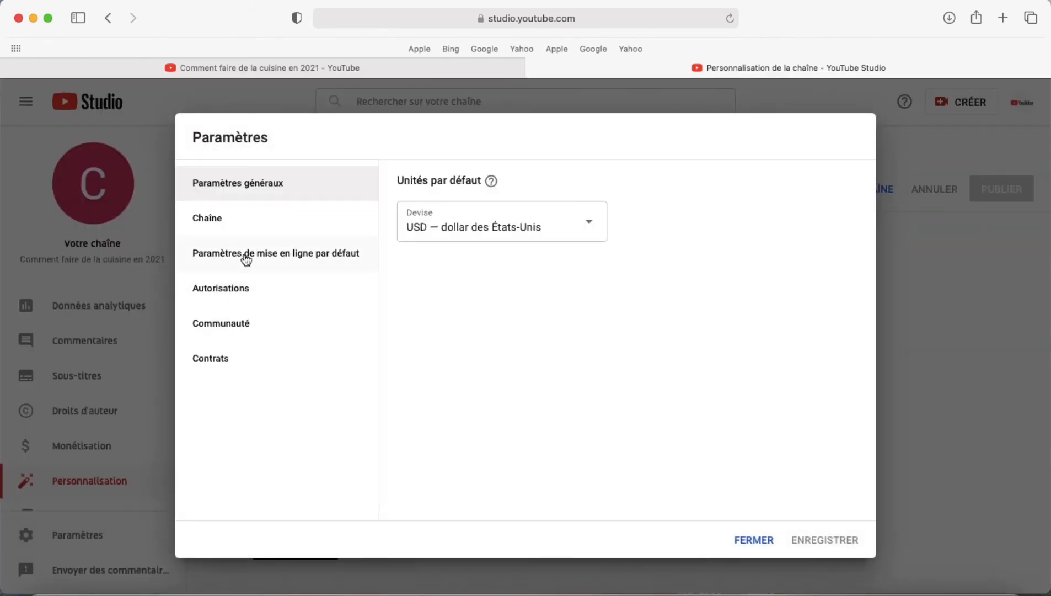
left_click(282, 218)
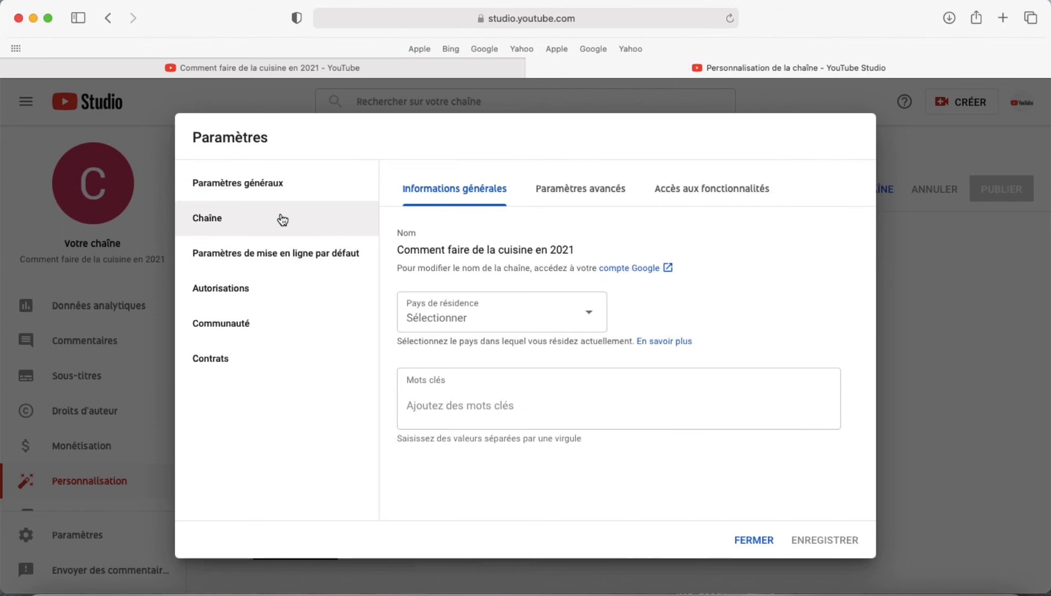
left_click(587, 397)
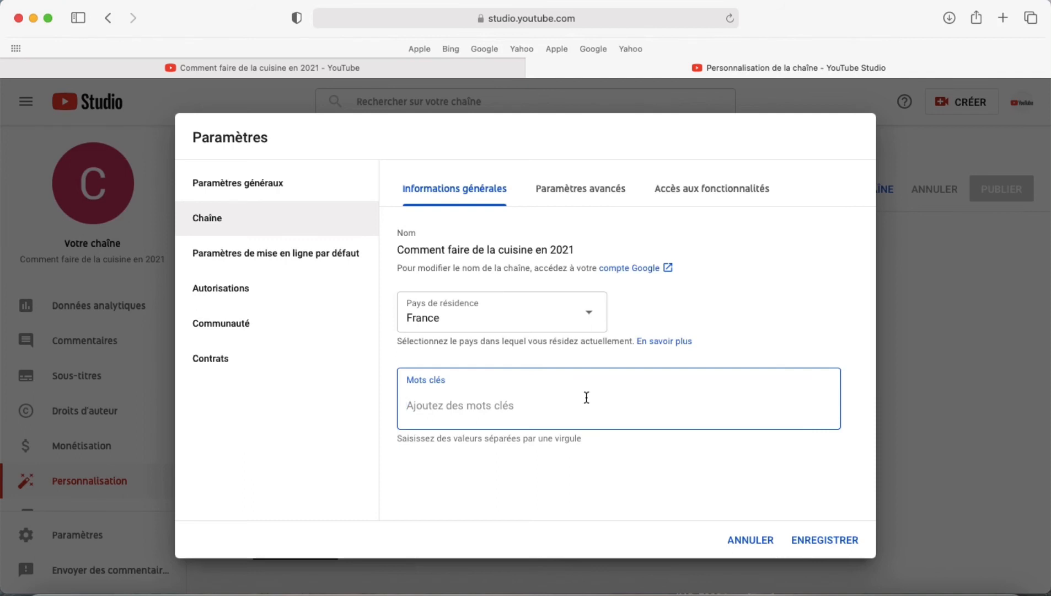
Switch to the YouTube channel tab and go to the YouTube home page through the account menu.
left_click(349, 67)
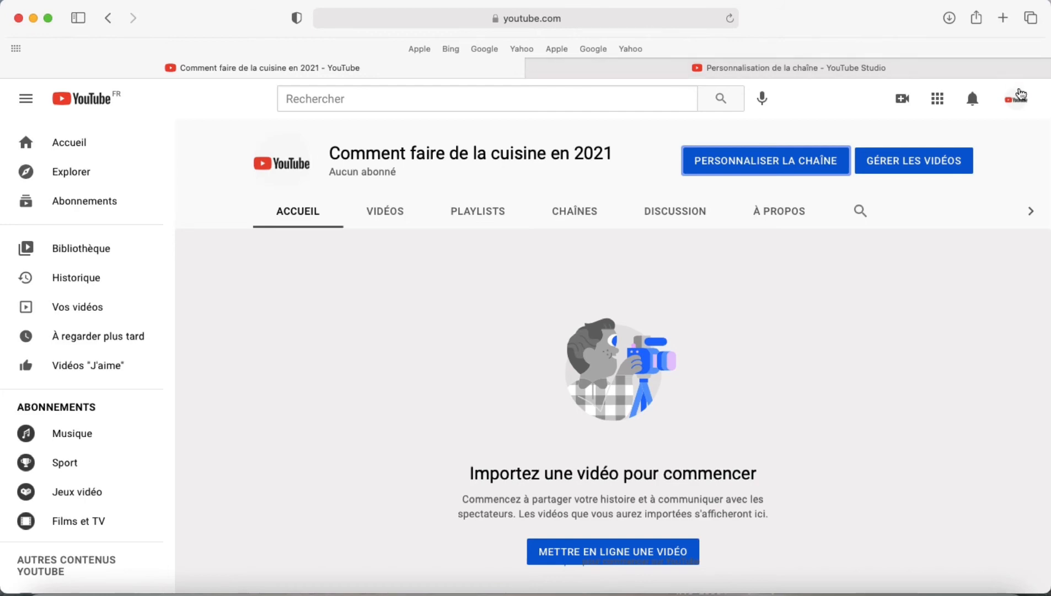
left_click(1021, 95)
left_click(930, 220)
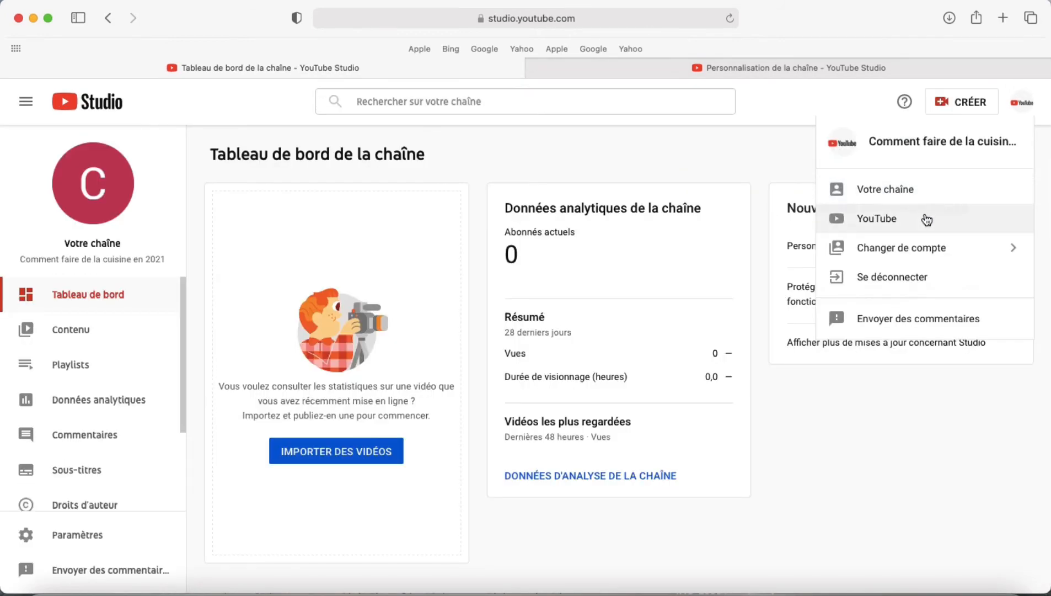
left_click(925, 219)
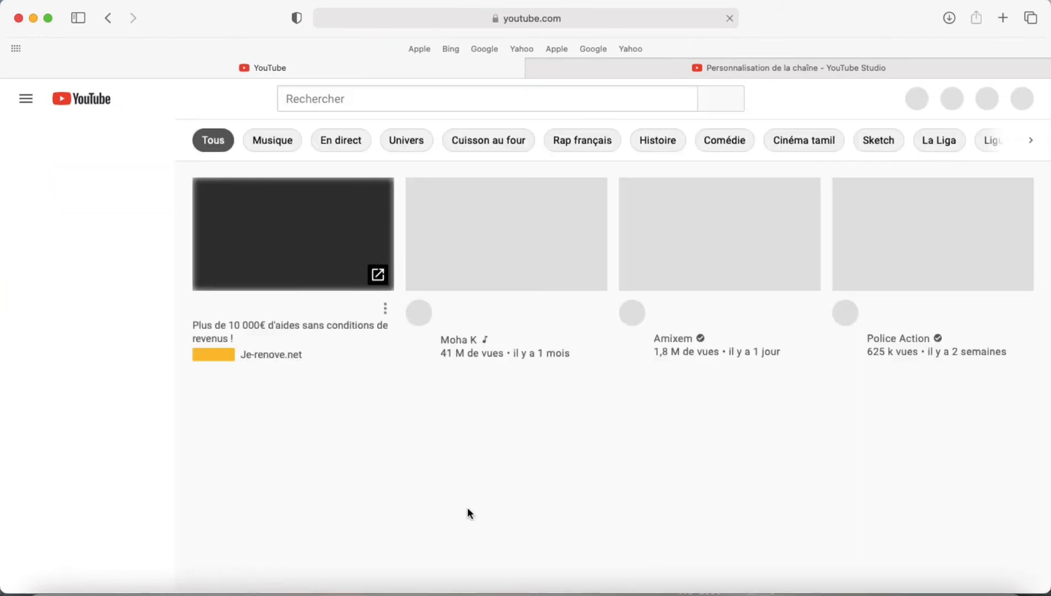
Add the channel keywords cuisine, recette, fair à manger and cuisiner en 2021.
scroll(685, 221, "down", 1)
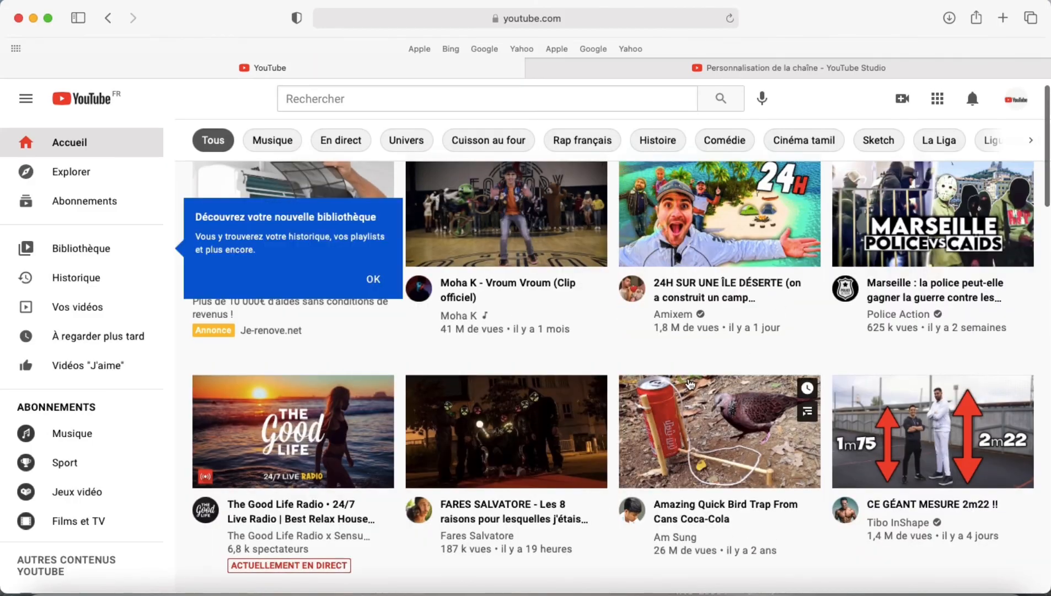
scroll(690, 383, "down", 4)
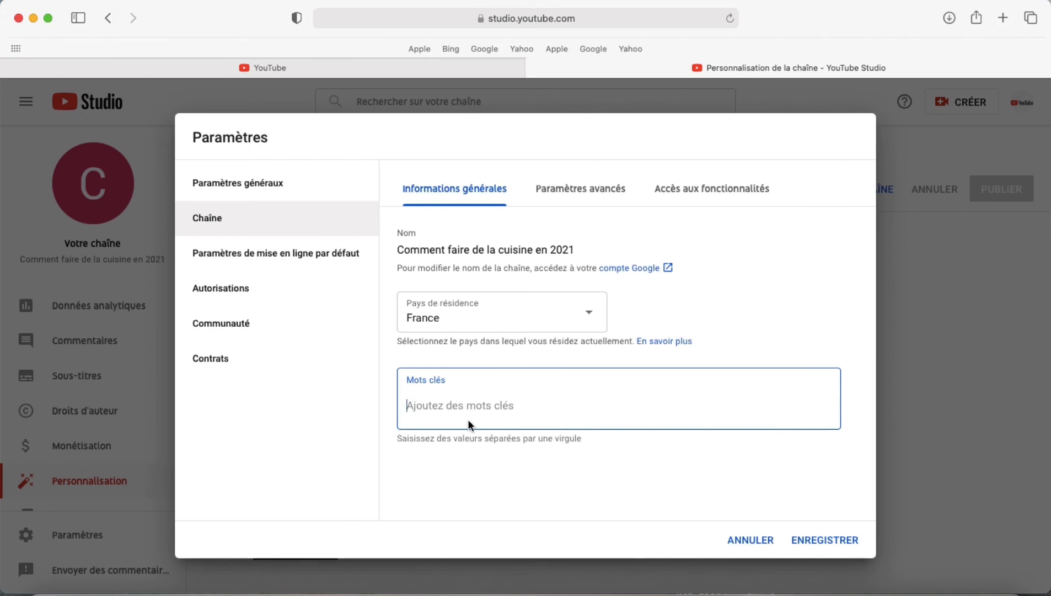
type("cuisine,")
type("recette, fair à manger, cuisiner en 2021")
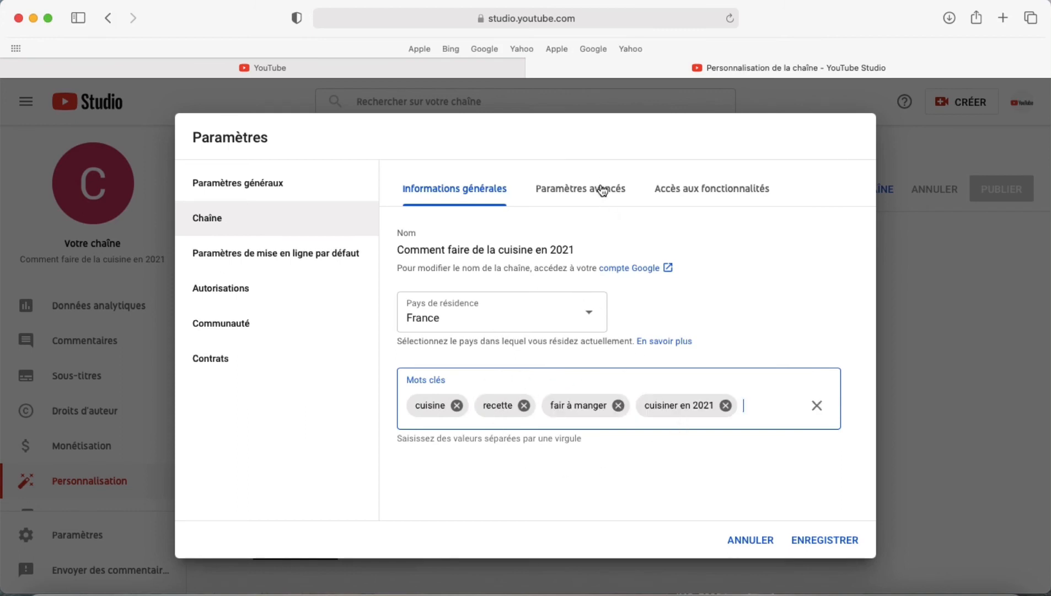
In the advanced channel settings, toggle the option to display the subscriber count on the channel.
left_click(602, 190)
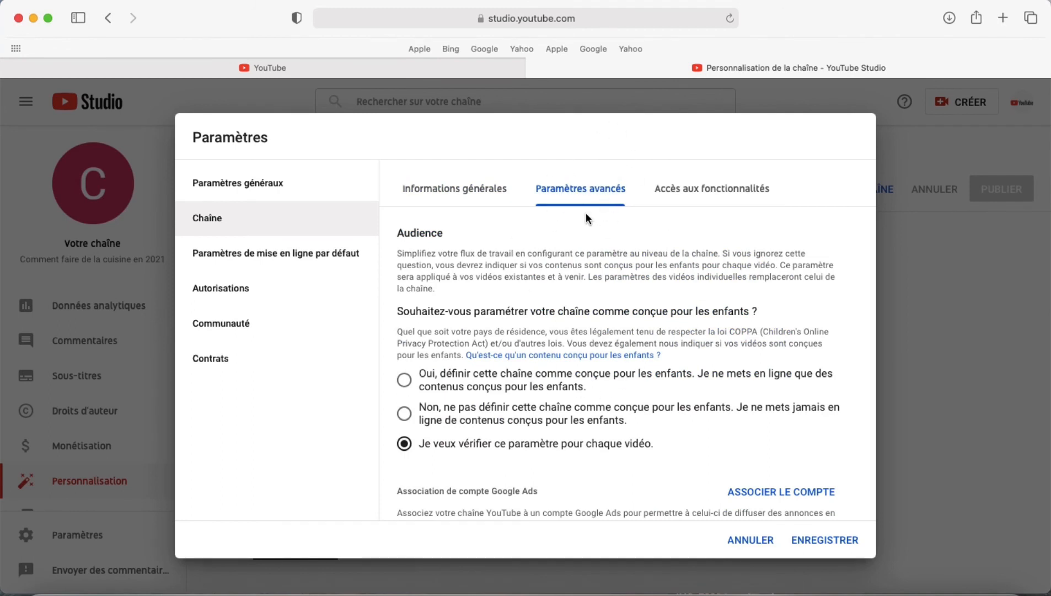
scroll(546, 386, "down", 5)
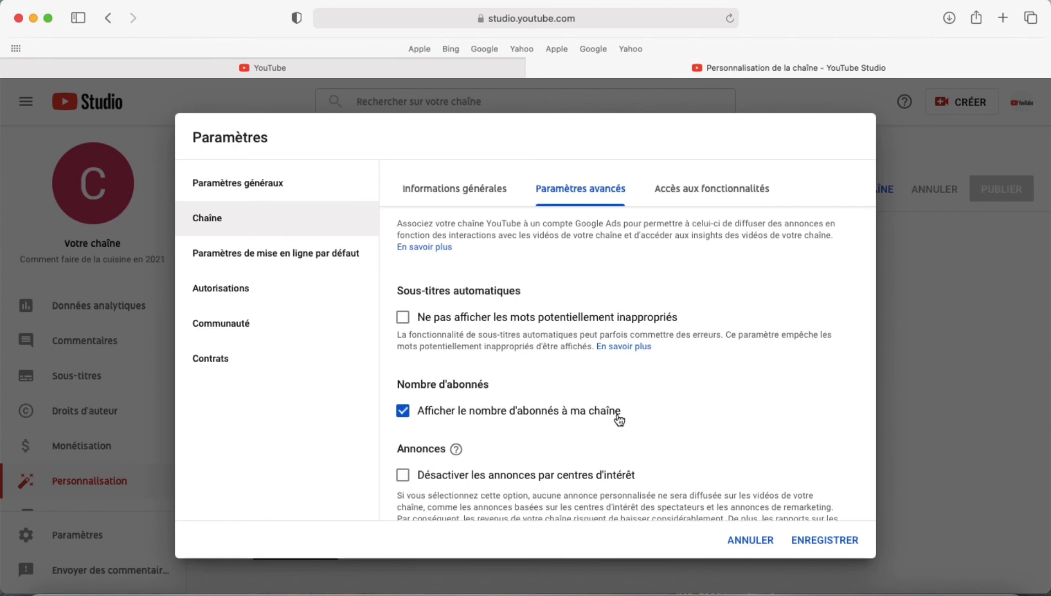
left_click(406, 414)
scroll(407, 417, "down", 3)
Open the default upload settings and paste the channel introduction as the default video description, removing the stray leading character.
left_click(275, 253)
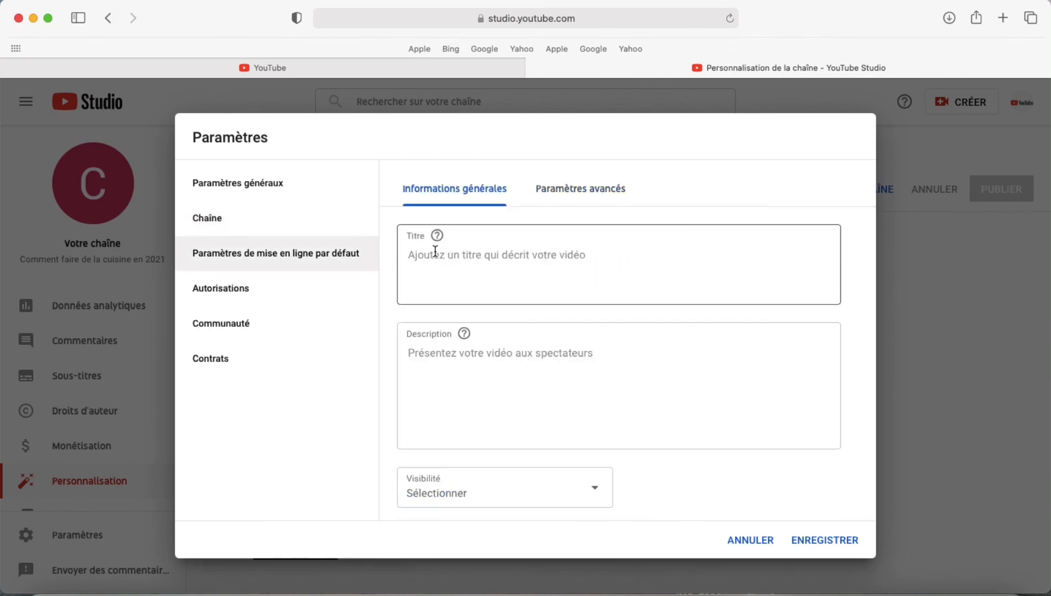
left_click(681, 265)
left_click(420, 354)
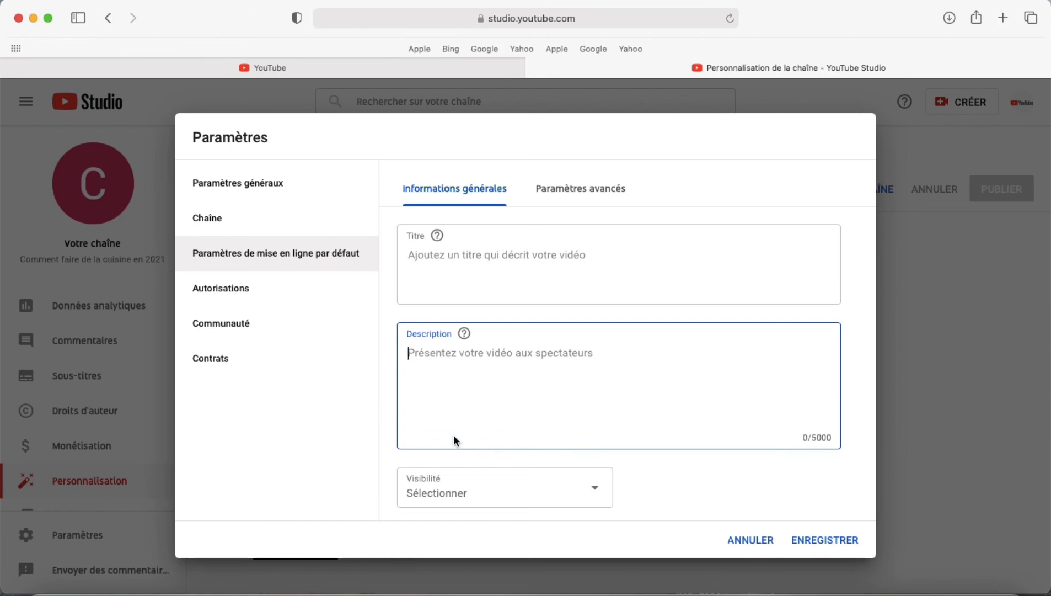
type("Je m'appelle khalil")
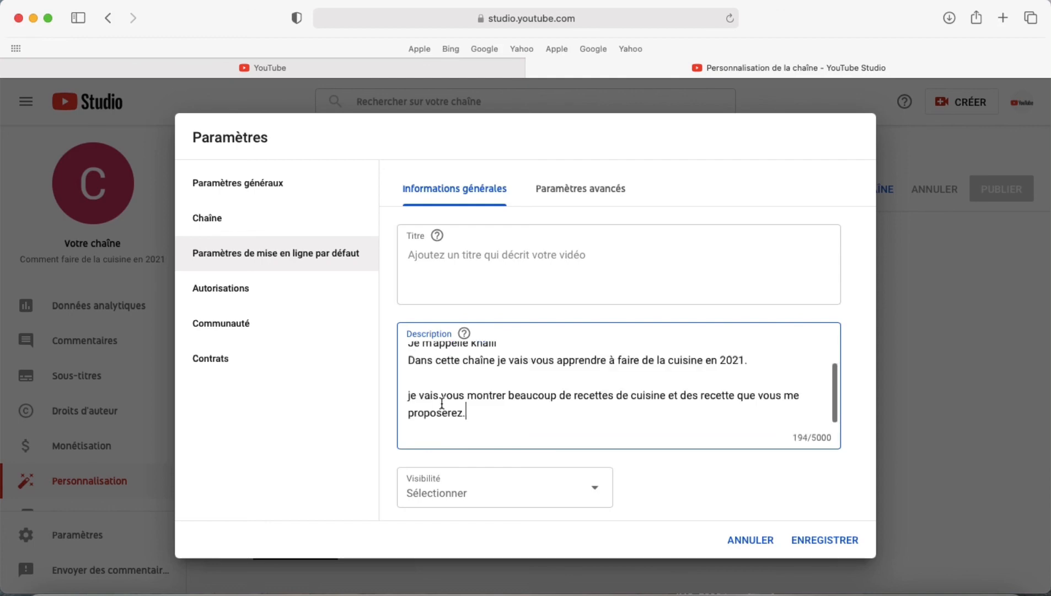
scroll(442, 402, "up", 3)
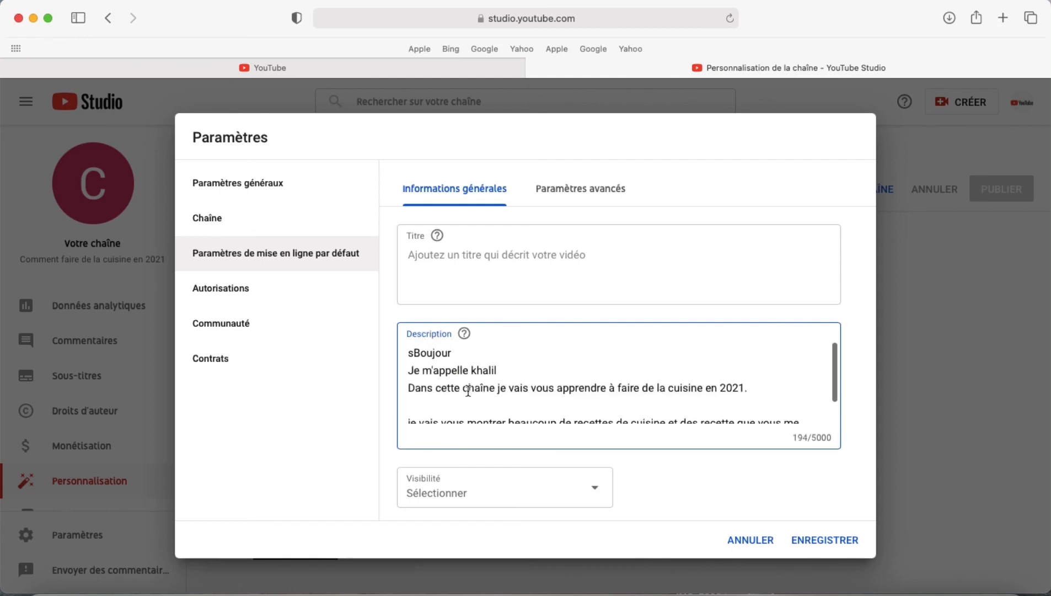
left_click(416, 354)
key("BackSpace")
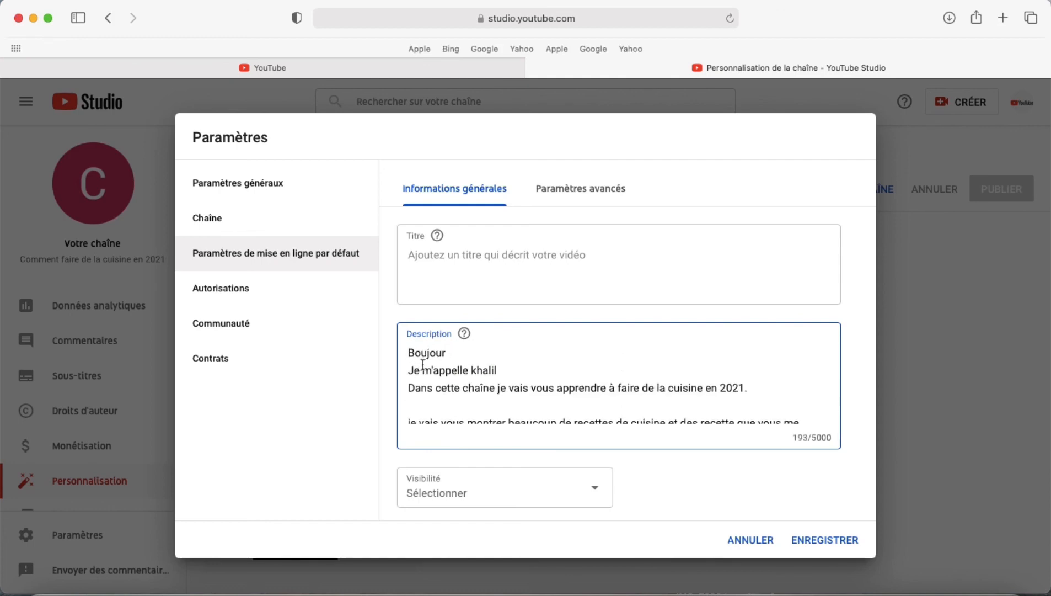
scroll(726, 423, "down", 2)
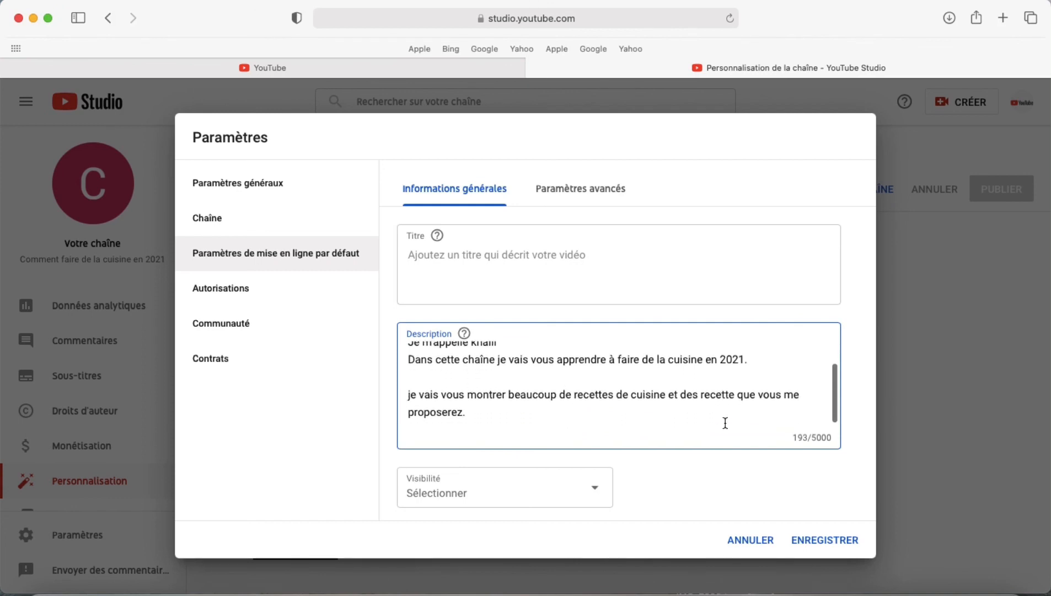
scroll(433, 402, "down", 3)
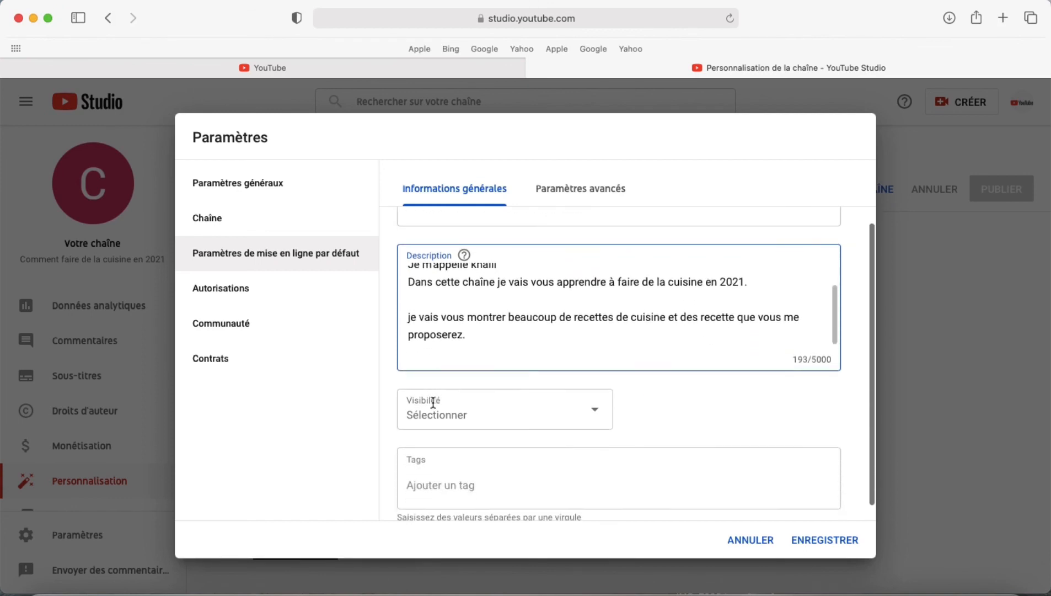
scroll(434, 403, "up", 5)
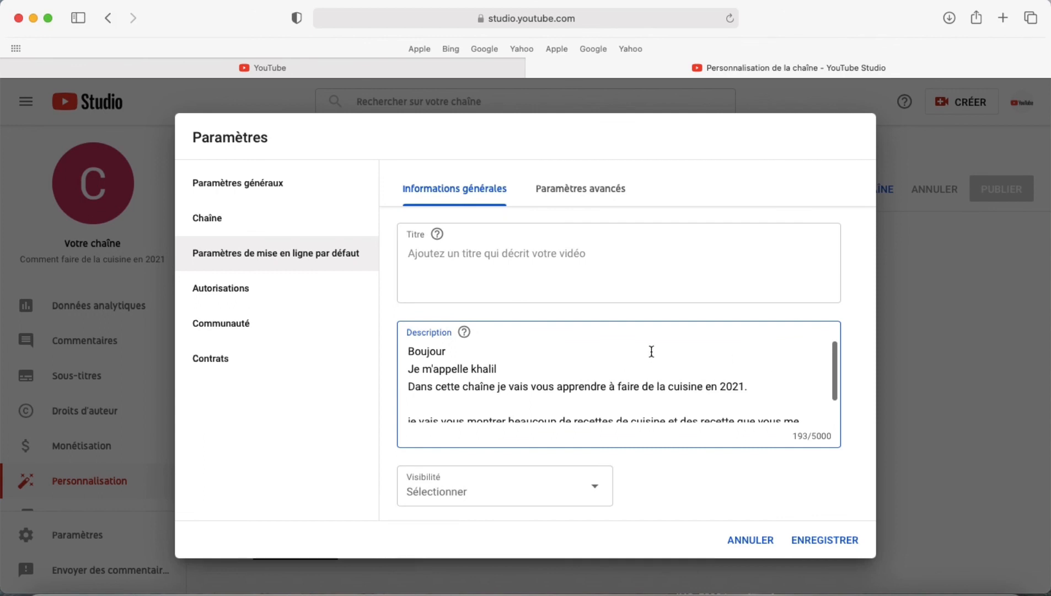
scroll(682, 383, "down", 1)
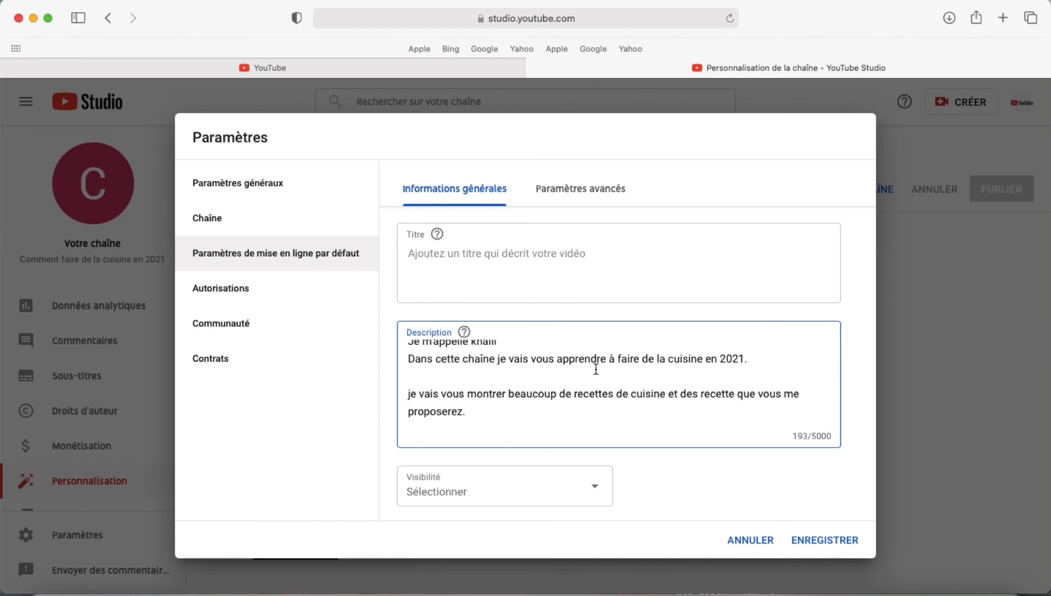
Browse the permissions, community and contracts settings sections, then save the settings.
left_click(282, 294)
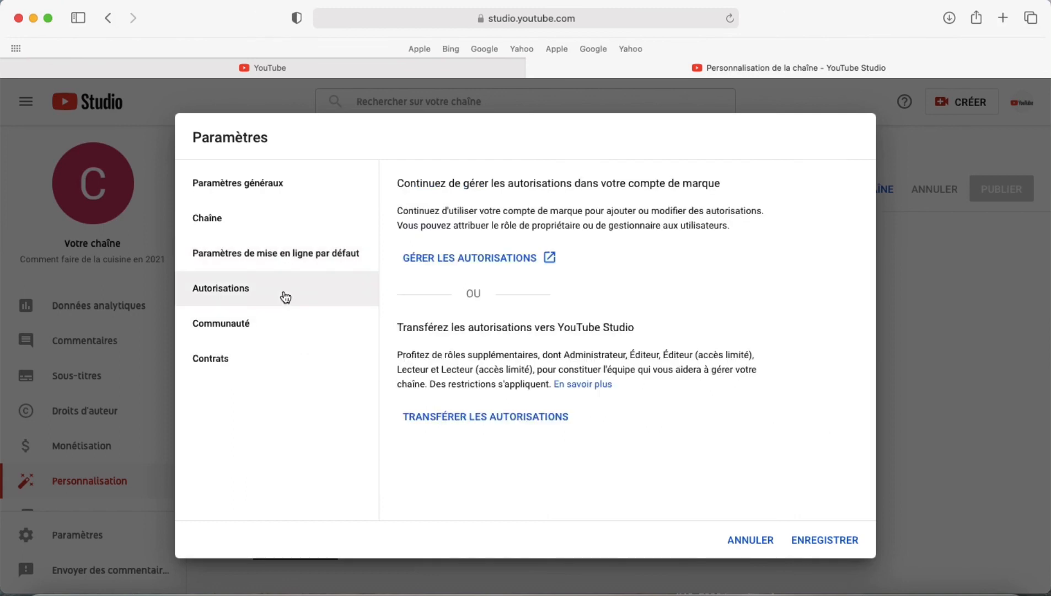
left_click(292, 323)
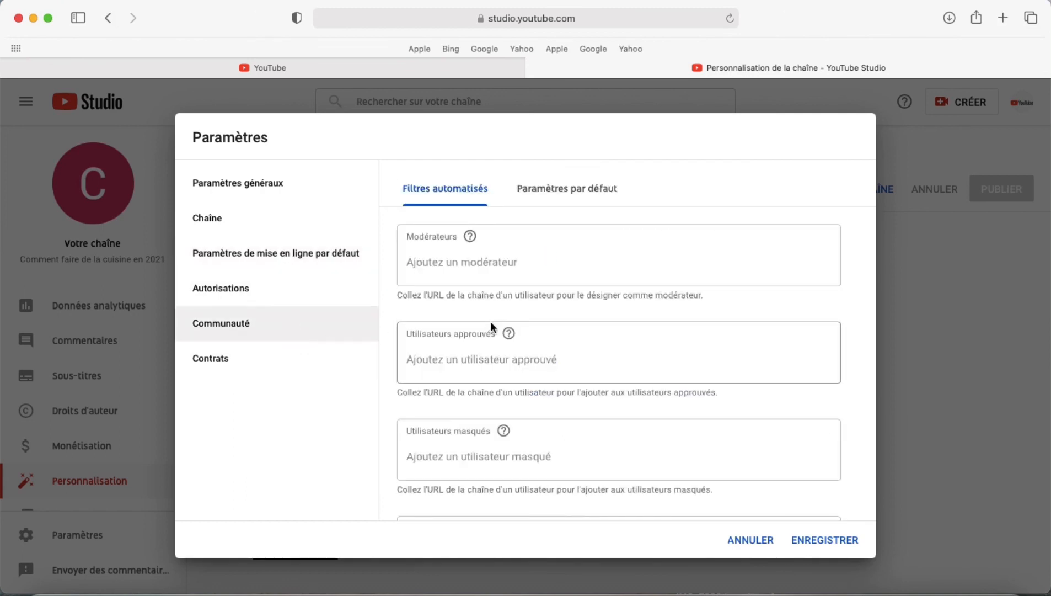
left_click(305, 364)
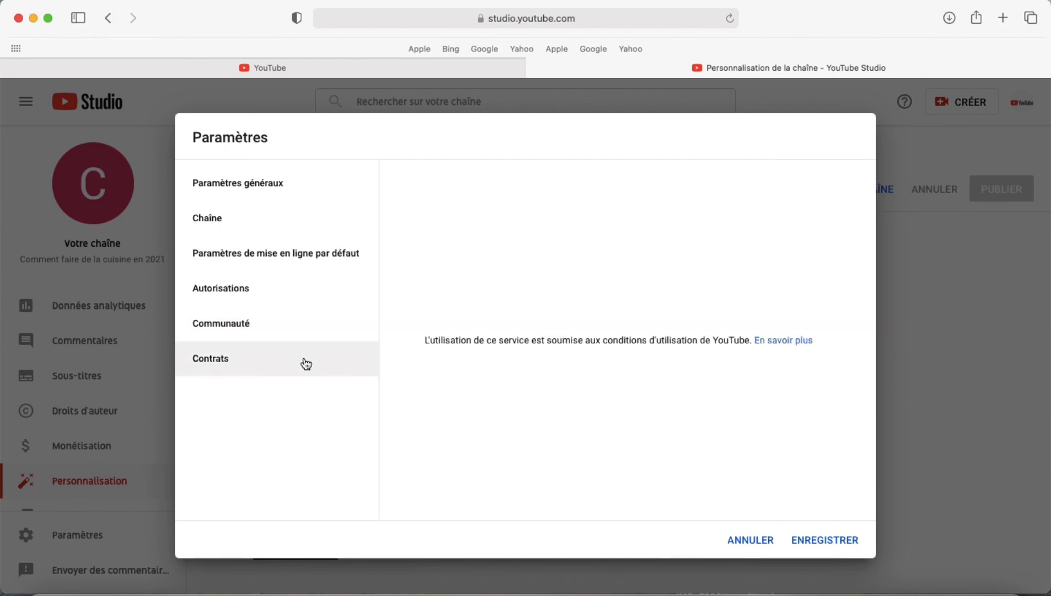
left_click(303, 339)
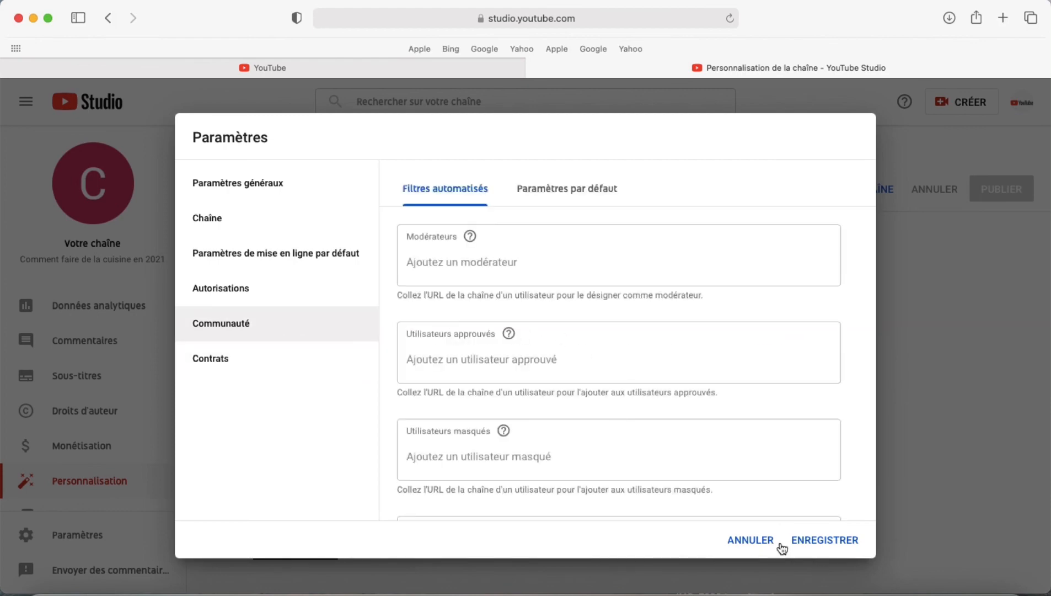
left_click(817, 541)
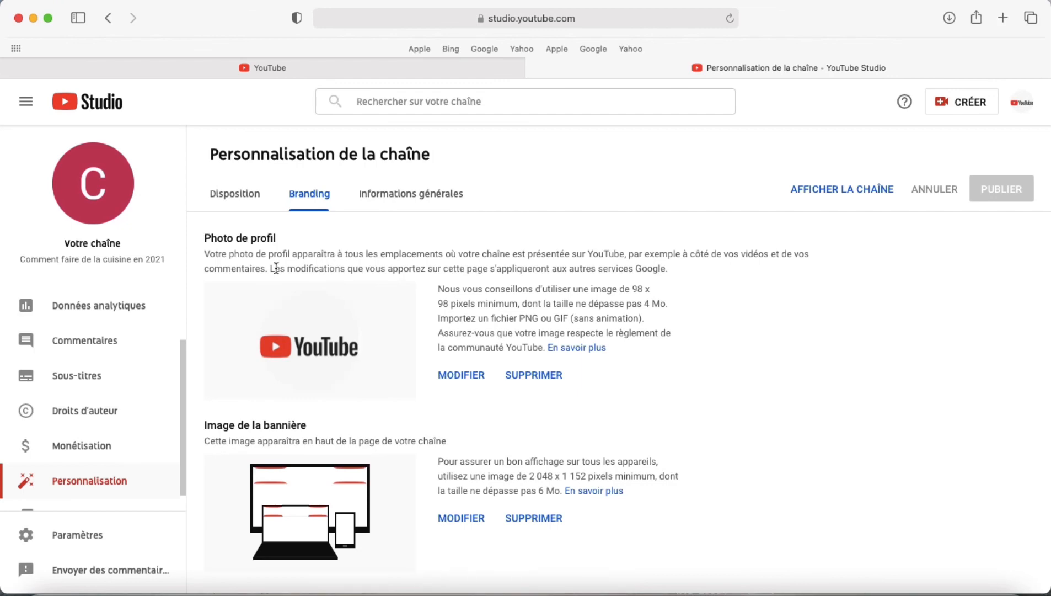
Open the channel analytics, then view the public channel page through the account menu.
left_click(53, 305)
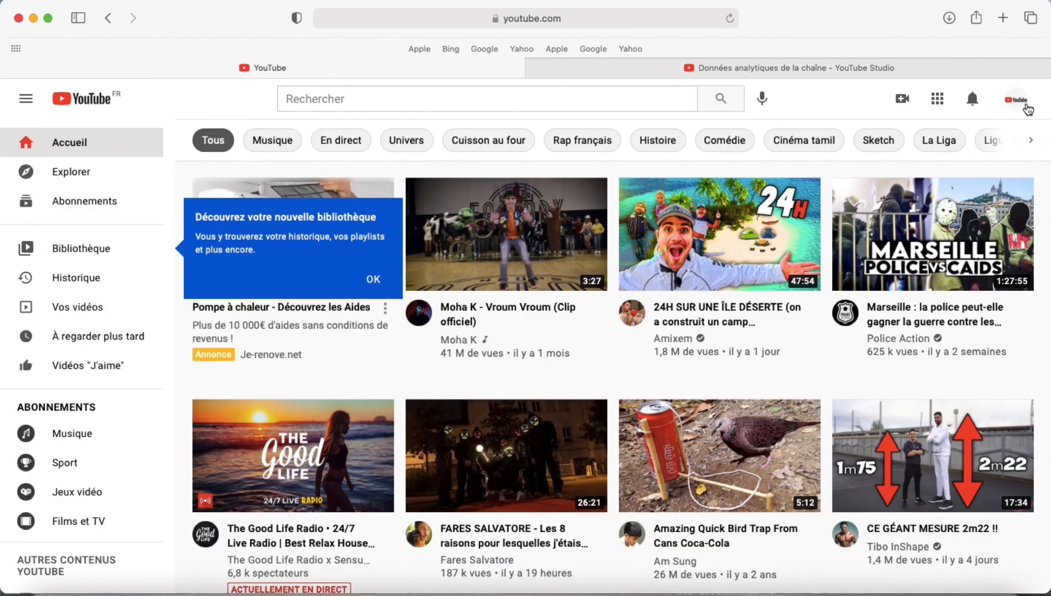
left_click(1027, 107)
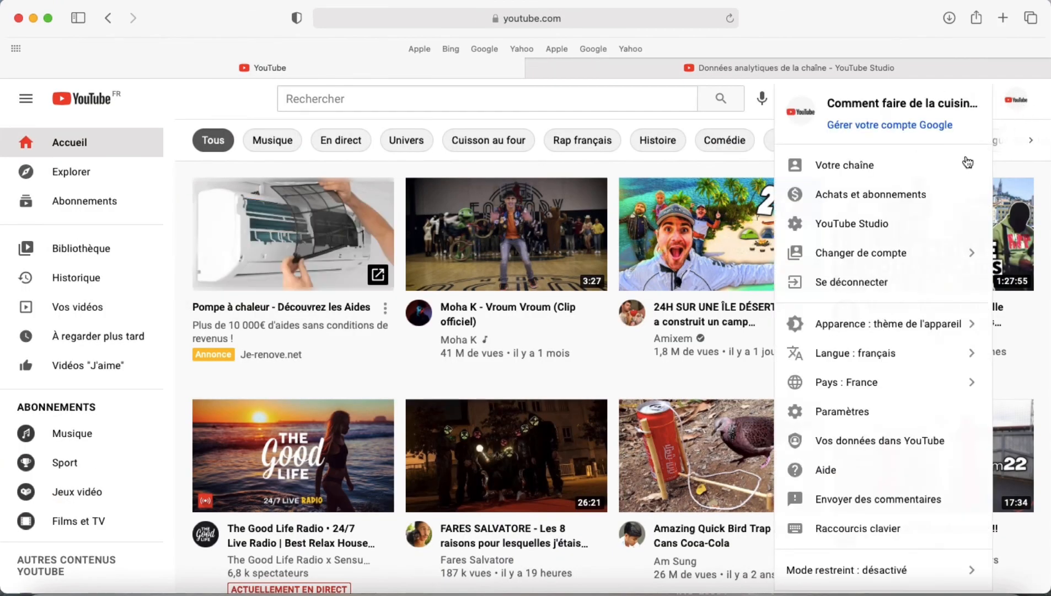
left_click(948, 164)
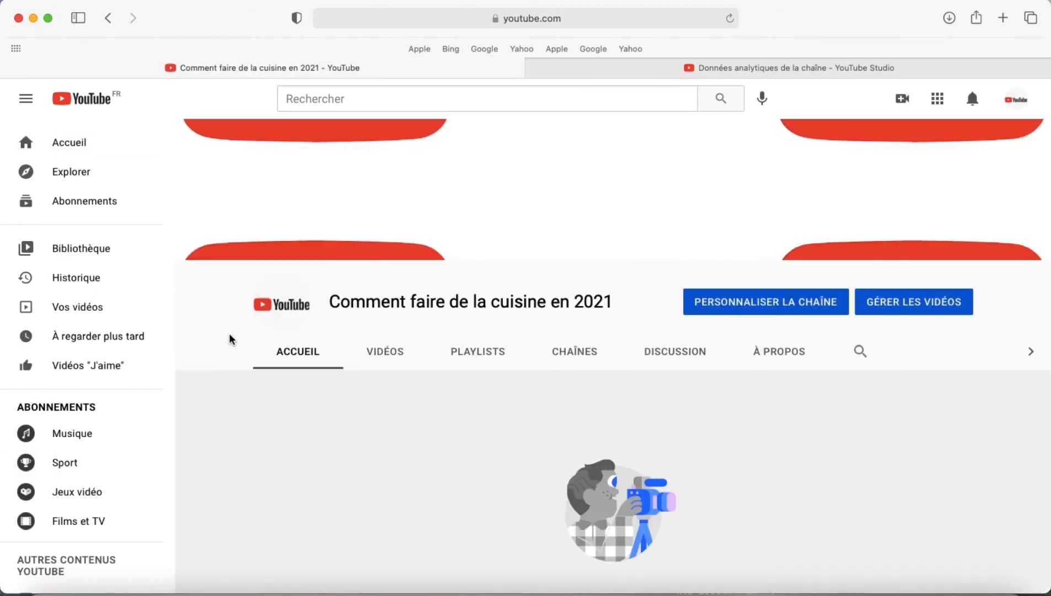